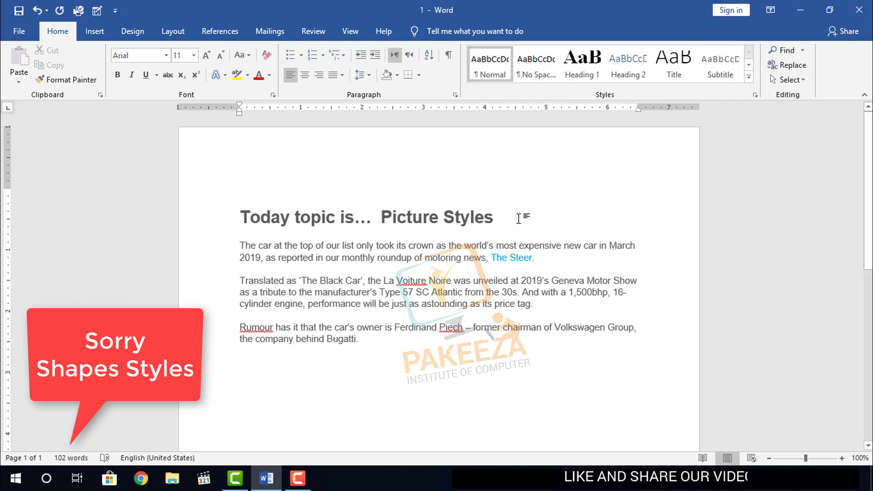
pyautogui.click(522, 220)
pyautogui.moveTo(497, 220); pyautogui.dragTo(399, 218)
pyautogui.click(495, 219)
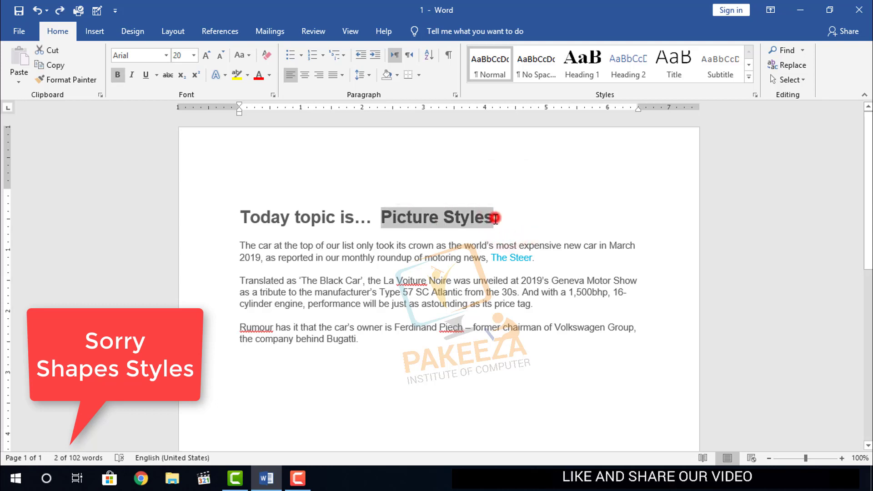
pyautogui.click(374, 397)
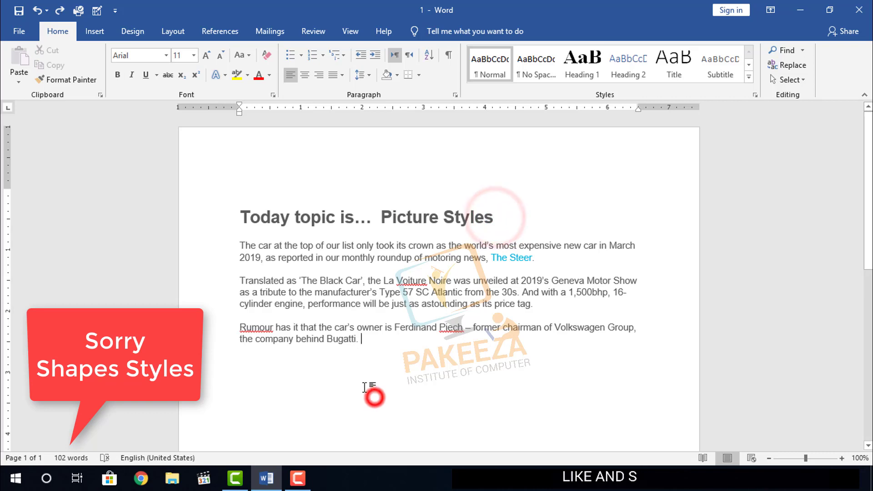
# Draw an oval about 1.19 inches wide and 1.45 inches high below the last paragraph.
pyautogui.click(93, 31)
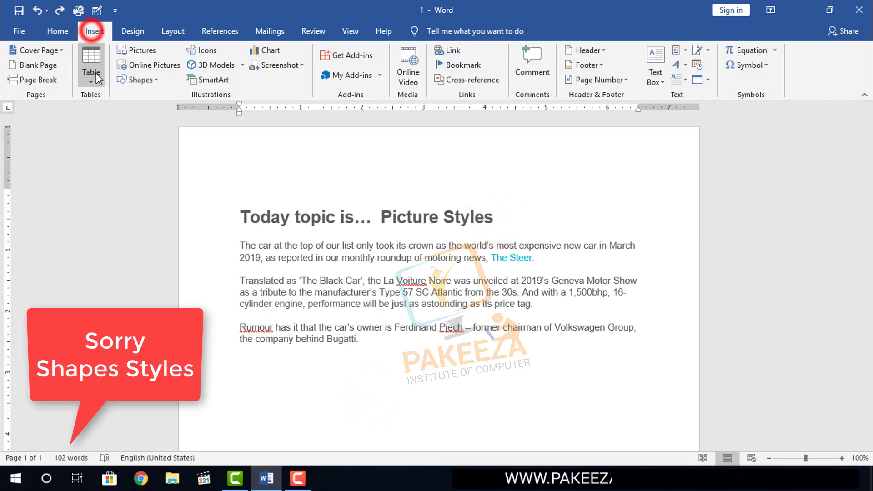
pyautogui.click(146, 83)
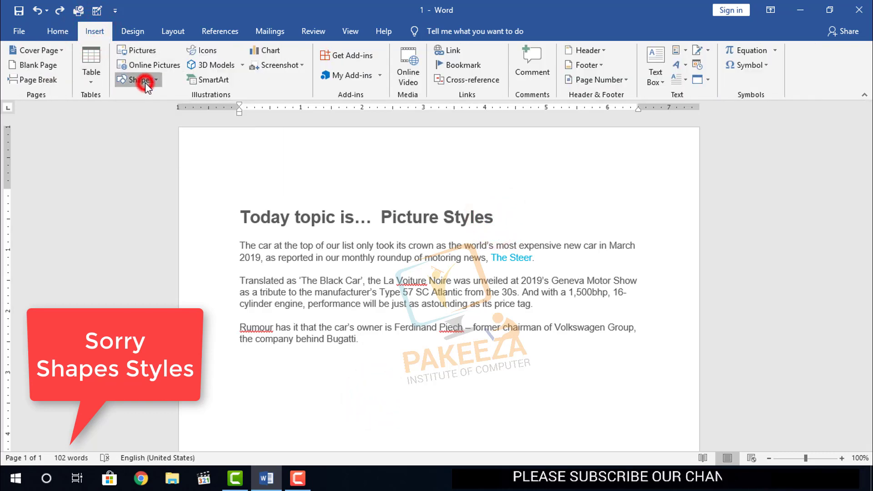
pyautogui.click(173, 113)
pyautogui.scroll(-4, 293, 362)
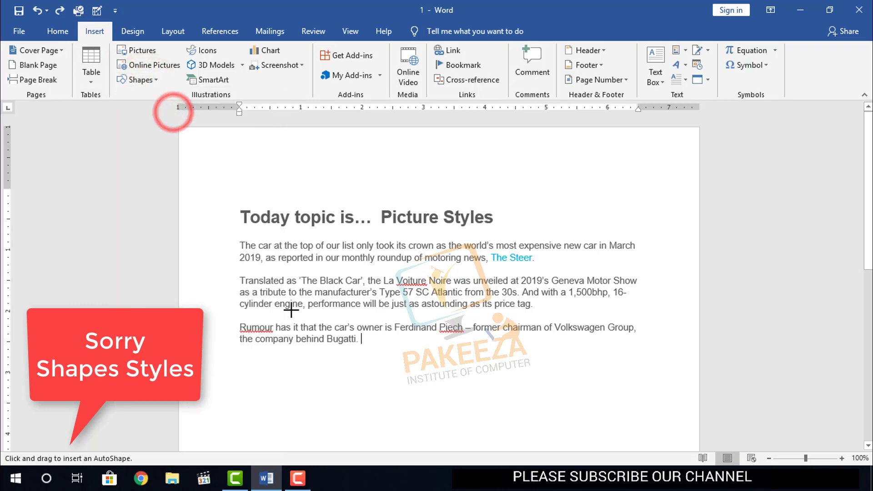
pyautogui.moveTo(316, 302); pyautogui.dragTo(389, 391)
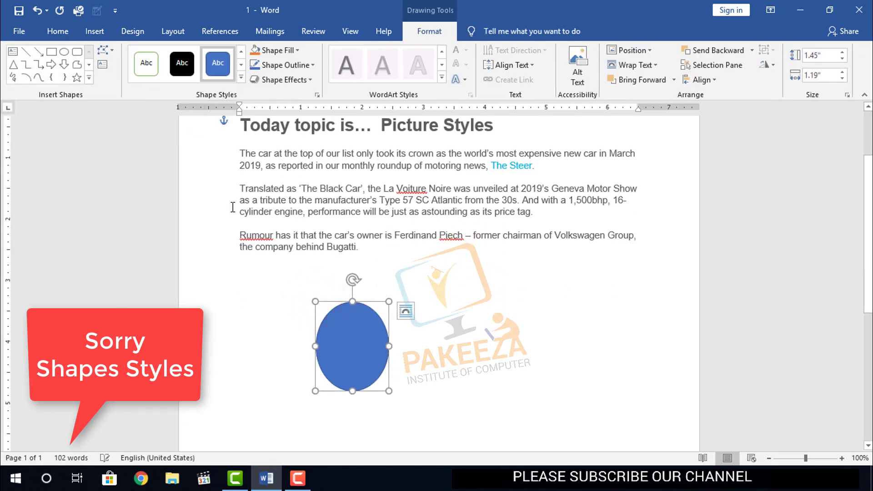
# Replace the word "Picture" in the heading with "Shapes" so it reads "Today topic is… Shapes Styles".
pyautogui.scroll(4, 218, 196)
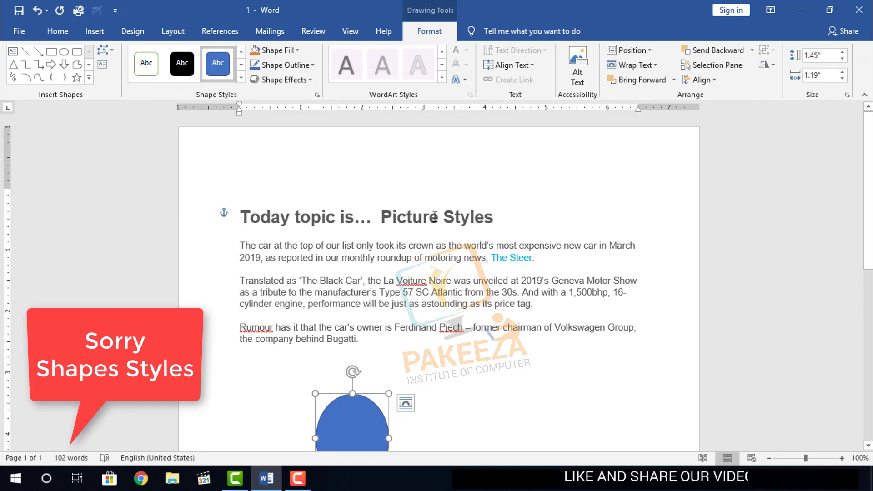
pyautogui.moveTo(436, 216); pyautogui.dragTo(382, 218)
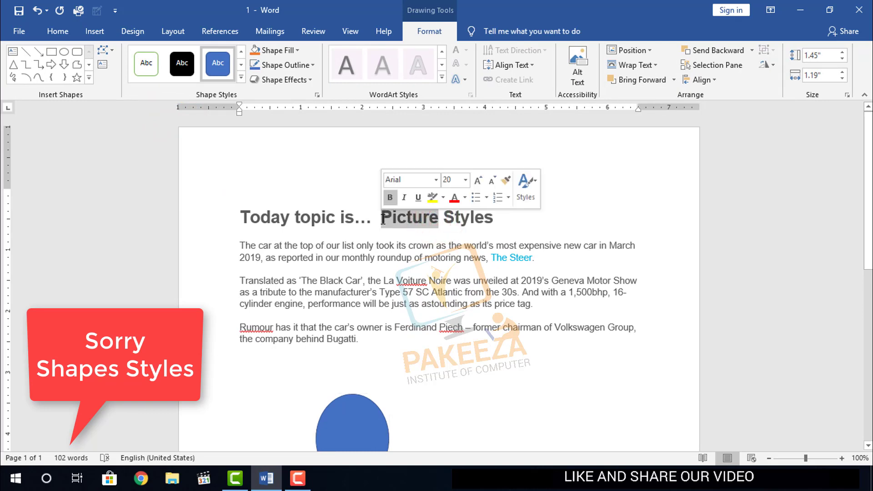
pyautogui.click(352, 424)
pyautogui.moveTo(440, 219); pyautogui.dragTo(383, 219)
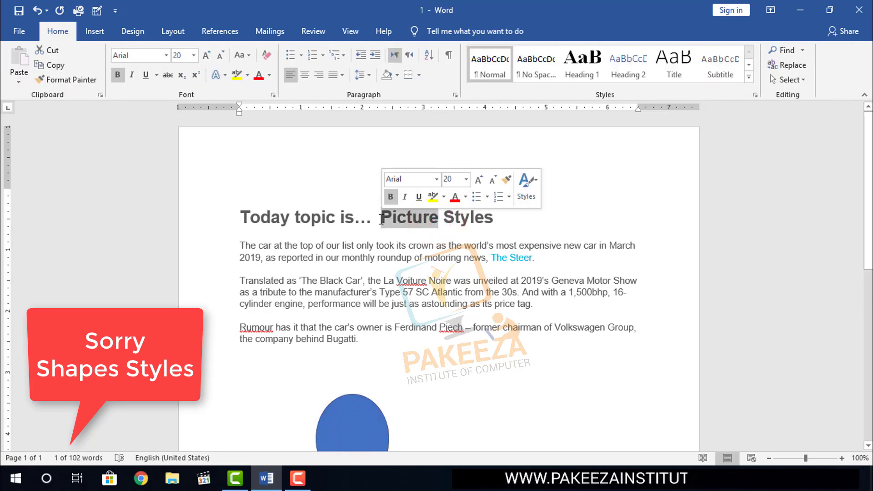
pyautogui.write('Sha')
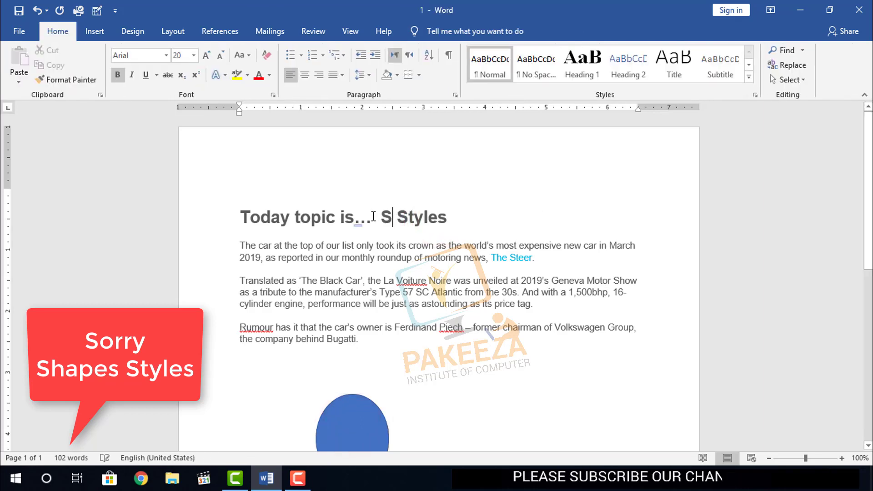
pyautogui.write('pes')
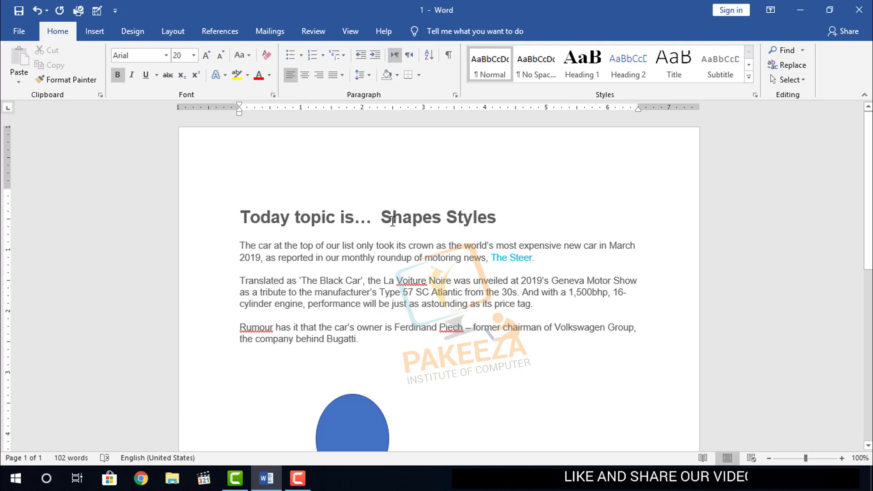
# Move the blue oval slightly up toward the text and delete it.
pyautogui.click(364, 421)
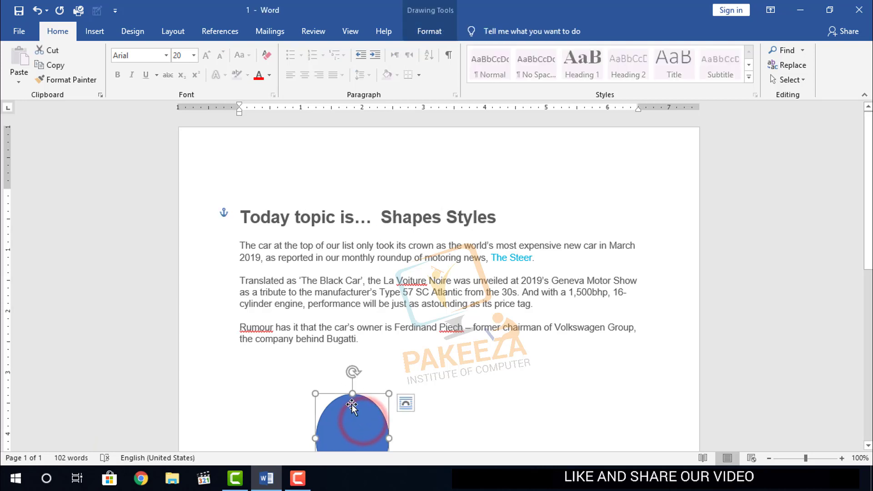
pyautogui.moveTo(365, 422); pyautogui.dragTo(378, 387)
pyautogui.scroll(-2, 386, 379)
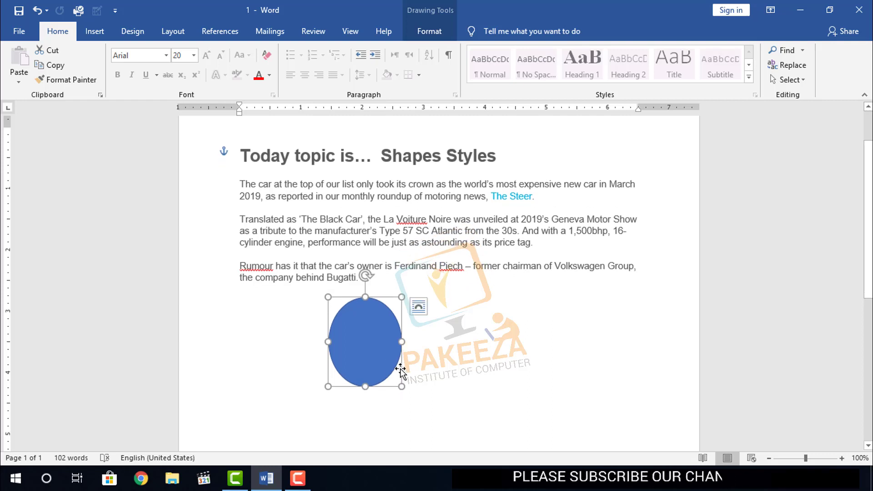
pyautogui.press('Delete')
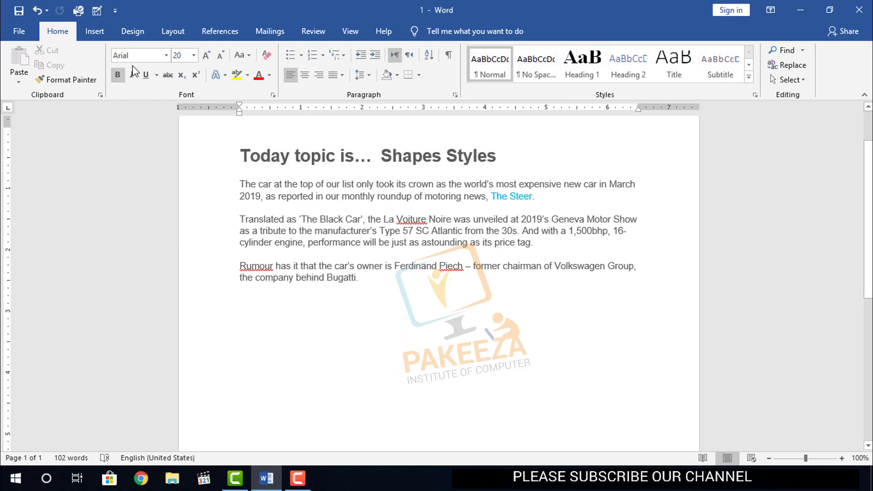
# Draw a Smiley Face shape about 2.09 by 2.09 inches in the blank area below the last paragraph.
pyautogui.click(94, 30)
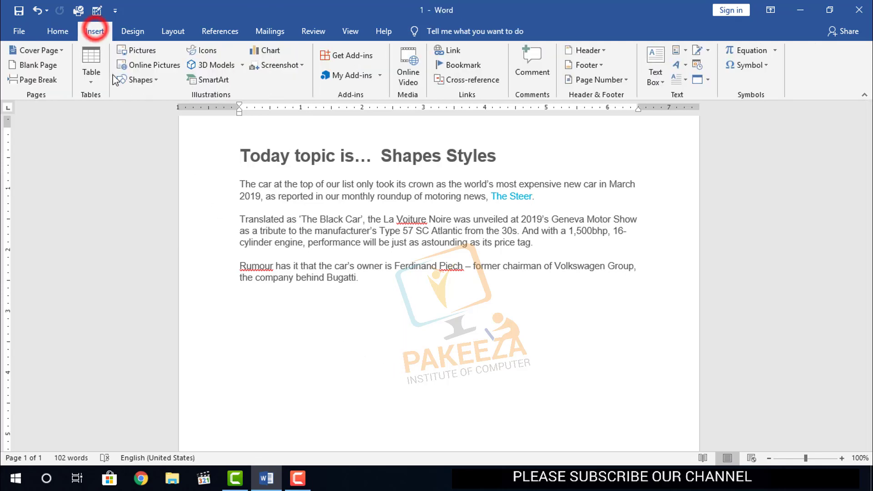
pyautogui.click(157, 80)
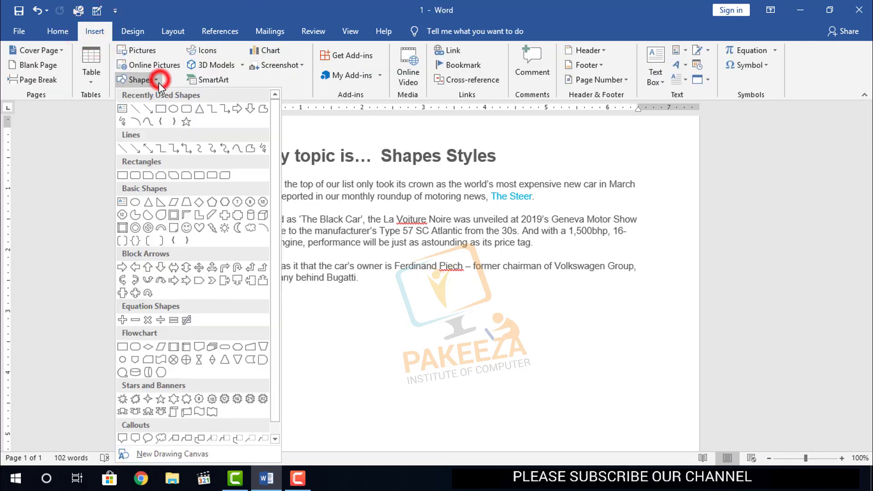
pyautogui.click(186, 229)
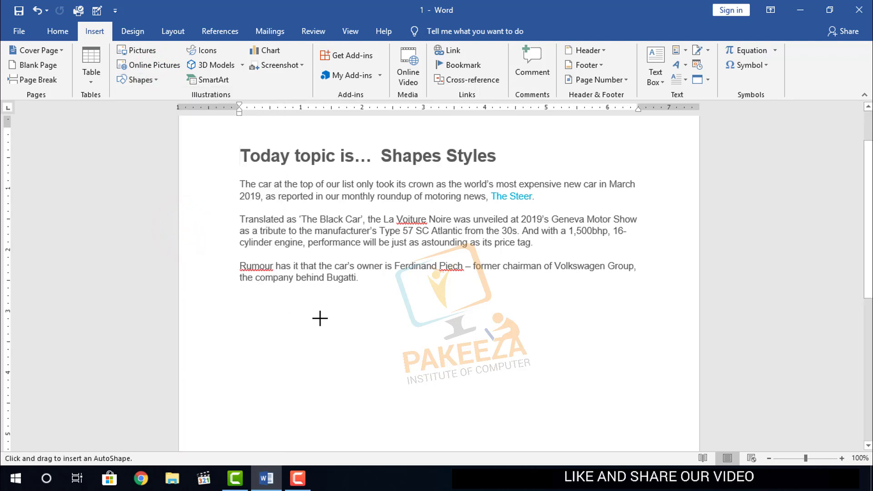
pyautogui.moveTo(320, 319)
pyautogui.mouseDown()
pyautogui.moveTo(382, 386)
pyautogui.moveTo(468, 455)
pyautogui.moveTo(353, 408)
pyautogui.moveTo(384, 439)
pyautogui.mouseUp()
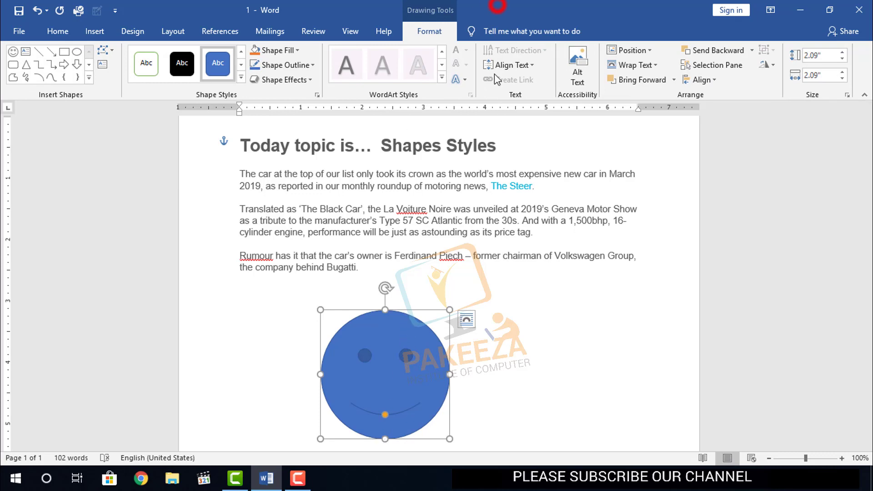
pyautogui.scroll(-3, 455, 318)
pyautogui.click(478, 312)
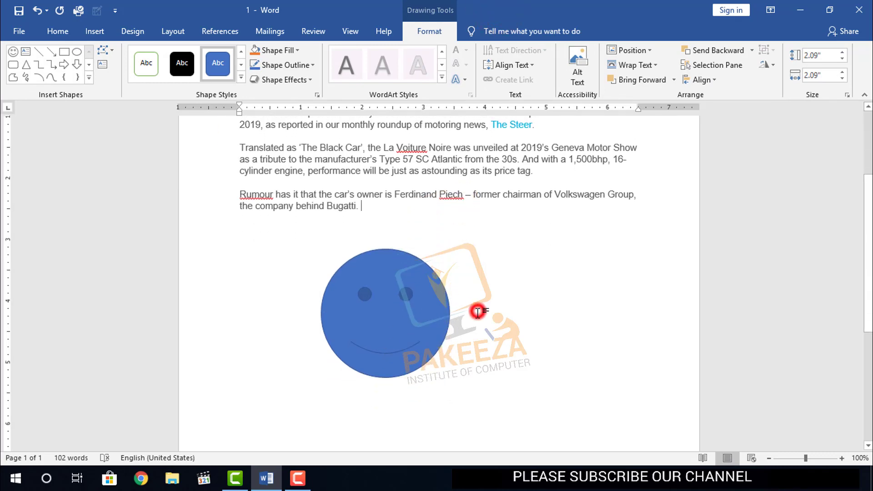
# Move the smiley face across to the page's right margin, keeping it below the last paragraph.
pyautogui.click(387, 307)
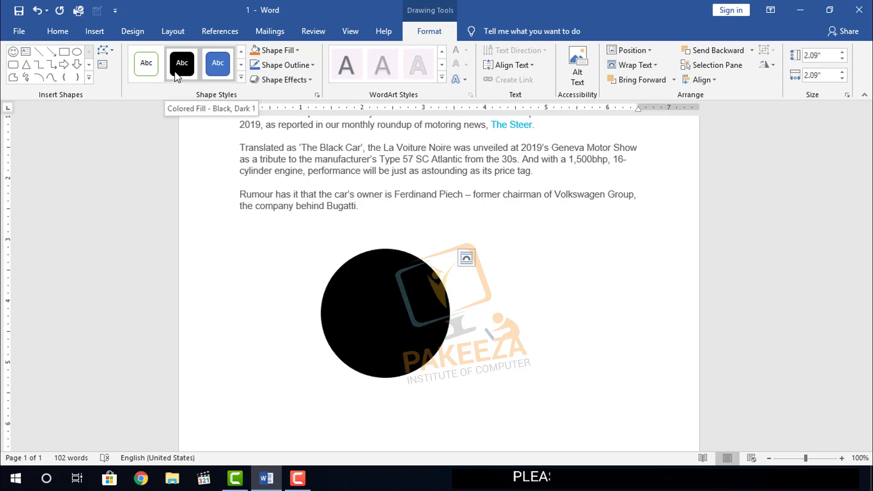
pyautogui.click(242, 78)
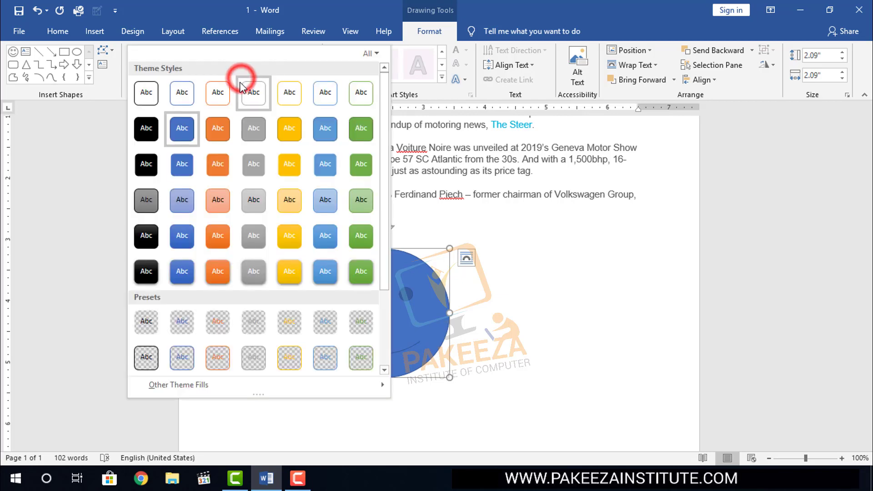
pyautogui.click(533, 299)
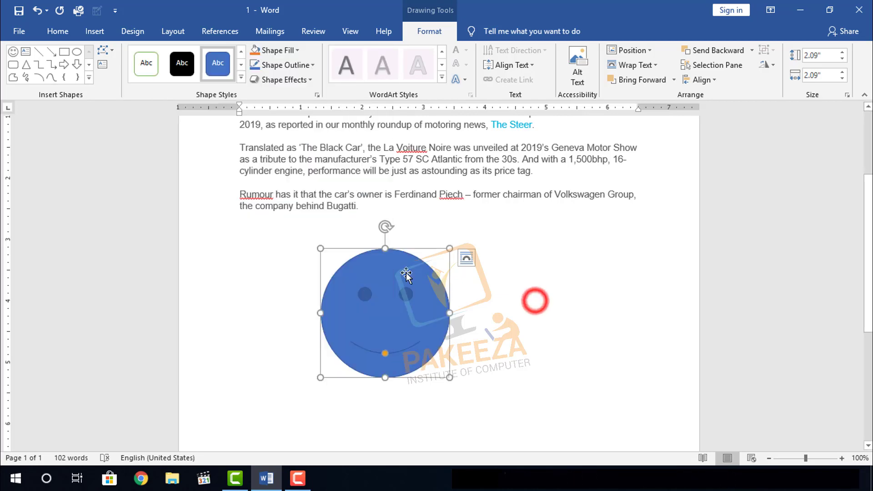
pyautogui.moveTo(601, 304); pyautogui.dragTo(570, 297)
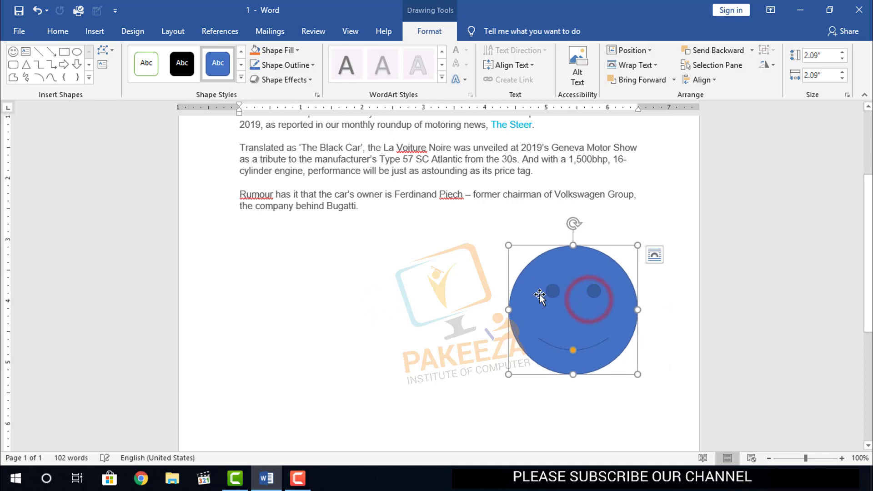
# Preview the theme styles and presets for the smiley face in the shape styles gallery without applying one.
pyautogui.click(242, 78)
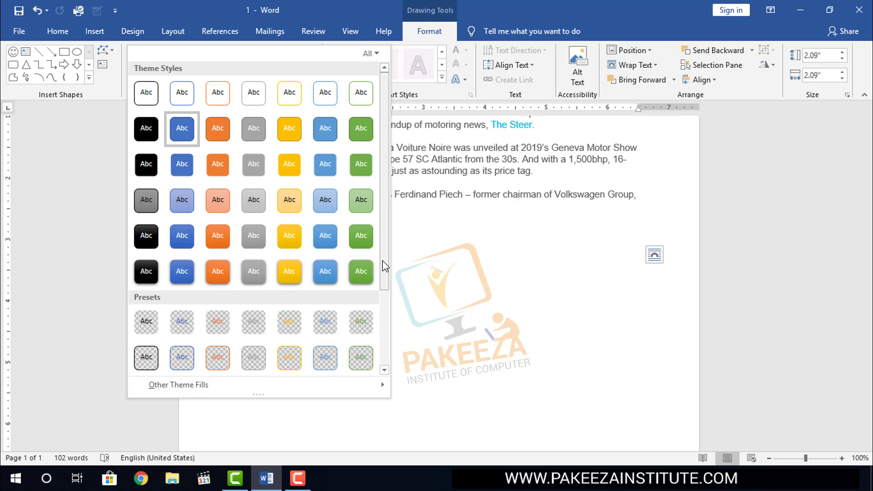
pyautogui.moveTo(383, 261); pyautogui.dragTo(399, 339)
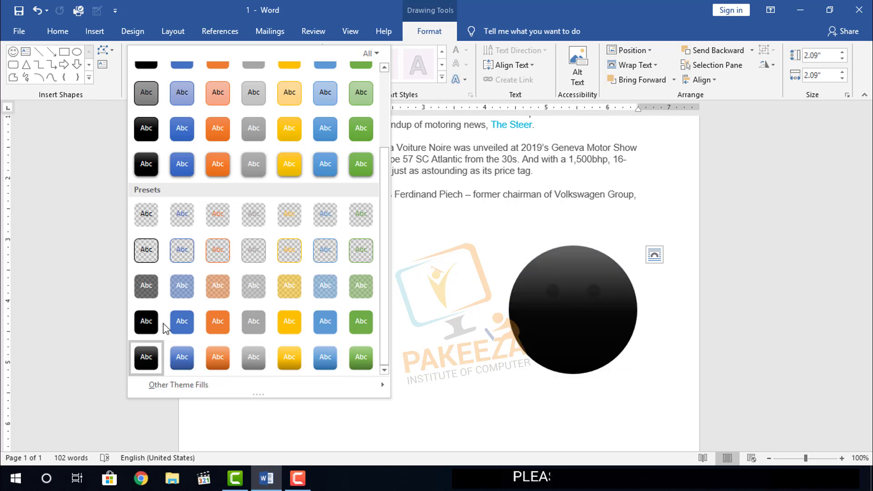
pyautogui.scroll(3, 263, 189)
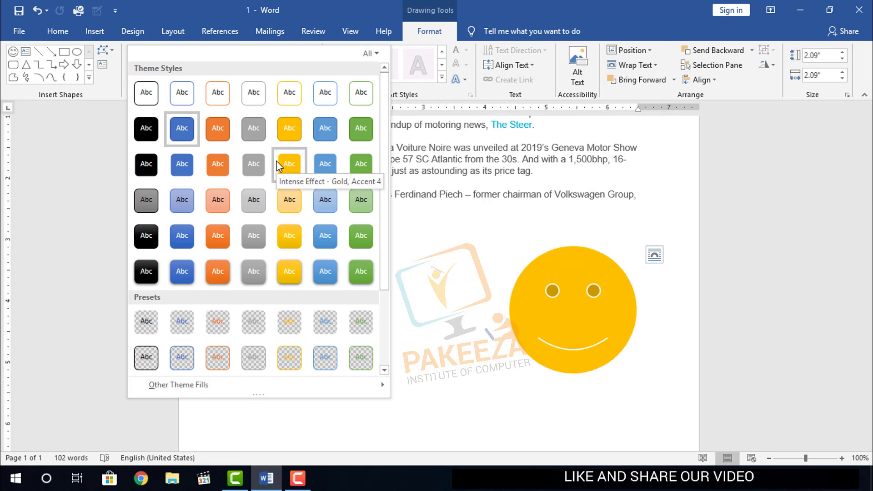
pyautogui.click(185, 12)
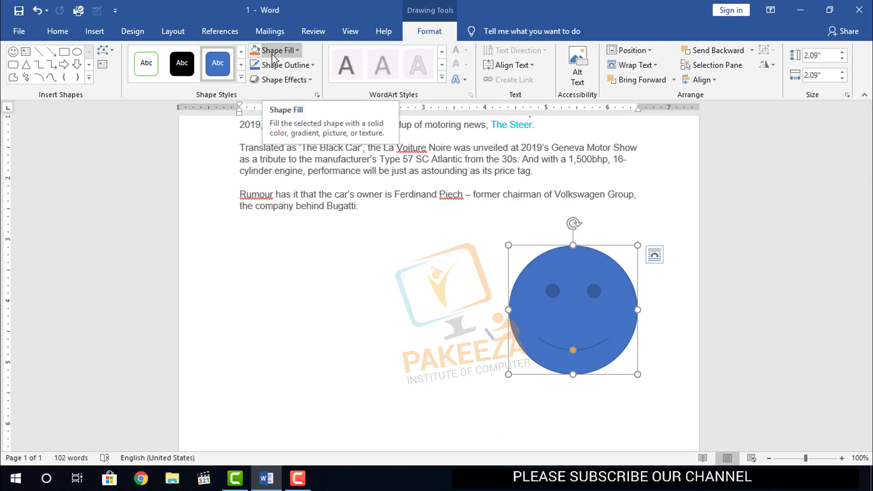
# Set the smiley face's shape fill to No Fill.
pyautogui.click(297, 51)
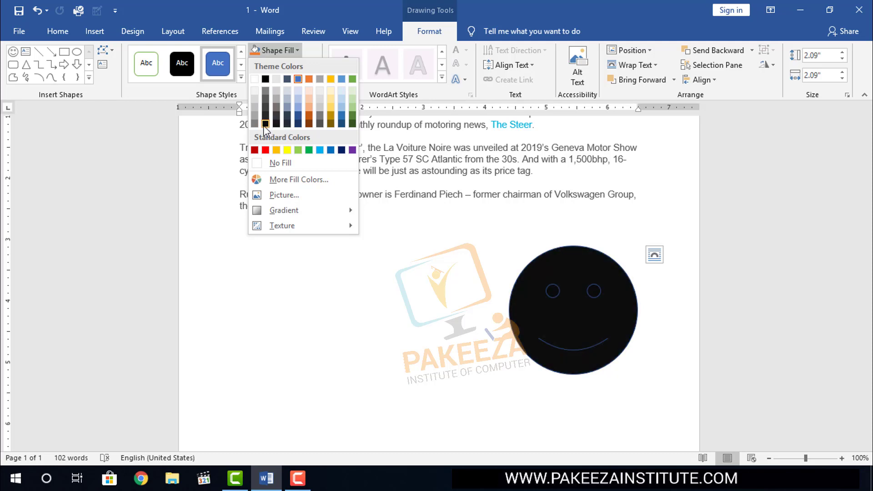
pyautogui.click(298, 162)
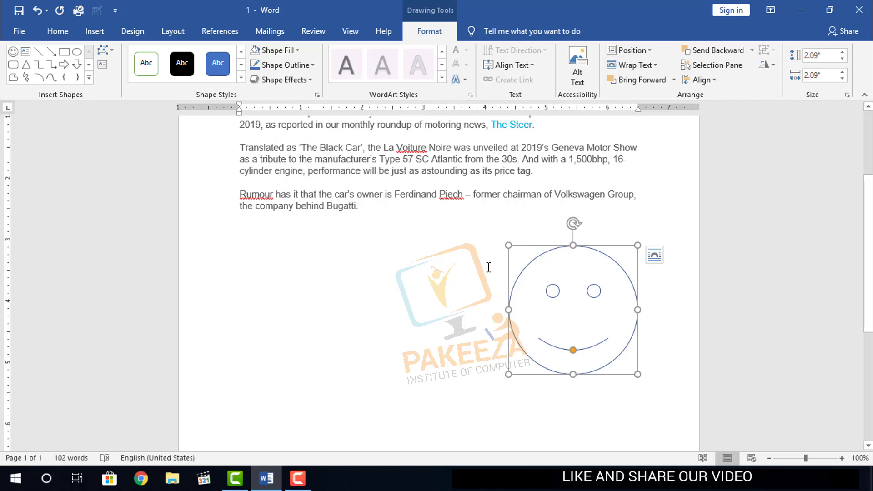
# Fill the smiley face with a light blue from the standard palette of additional fill colors, at 0% transparency.
pyautogui.click(298, 51)
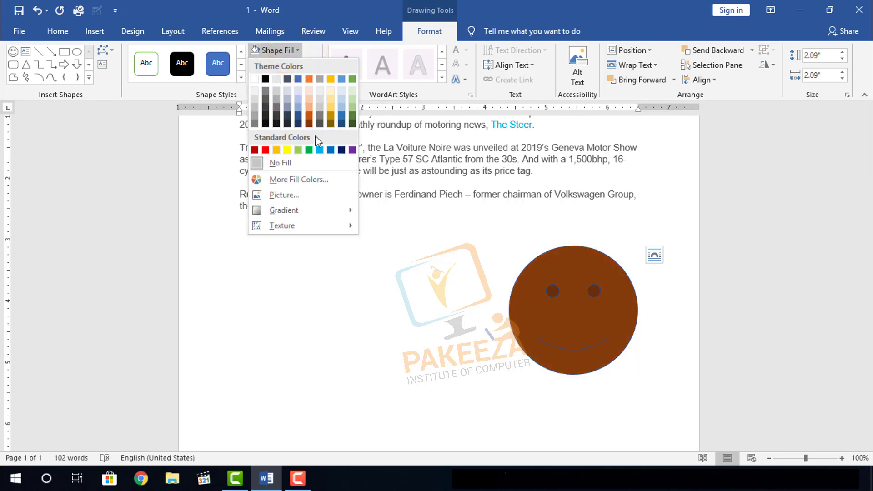
pyautogui.click(286, 180)
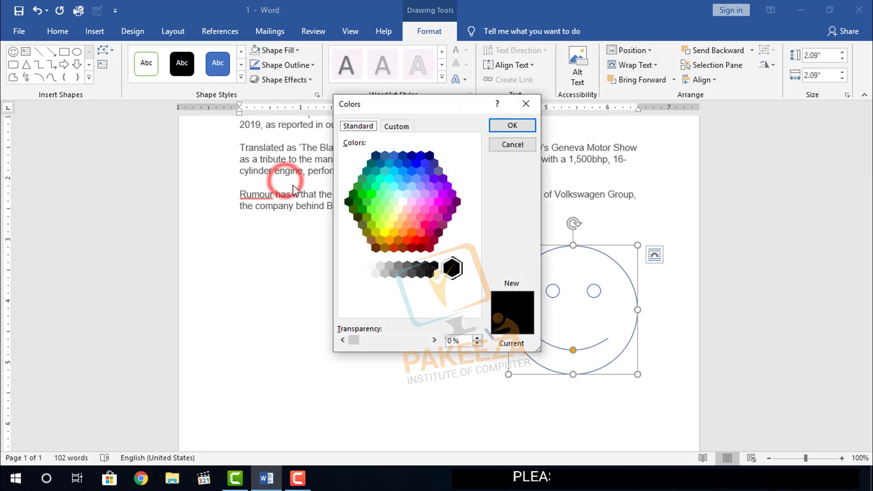
pyautogui.moveTo(424, 105); pyautogui.dragTo(244, 104)
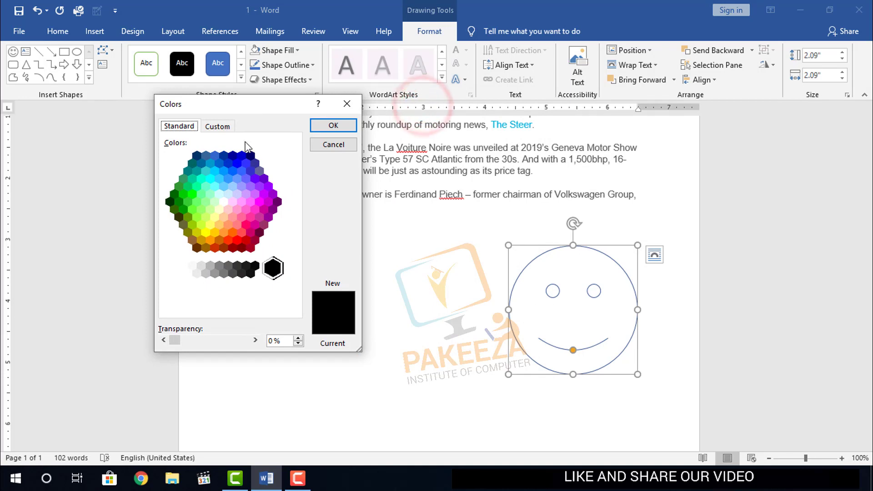
pyautogui.click(221, 208)
pyautogui.click(210, 195)
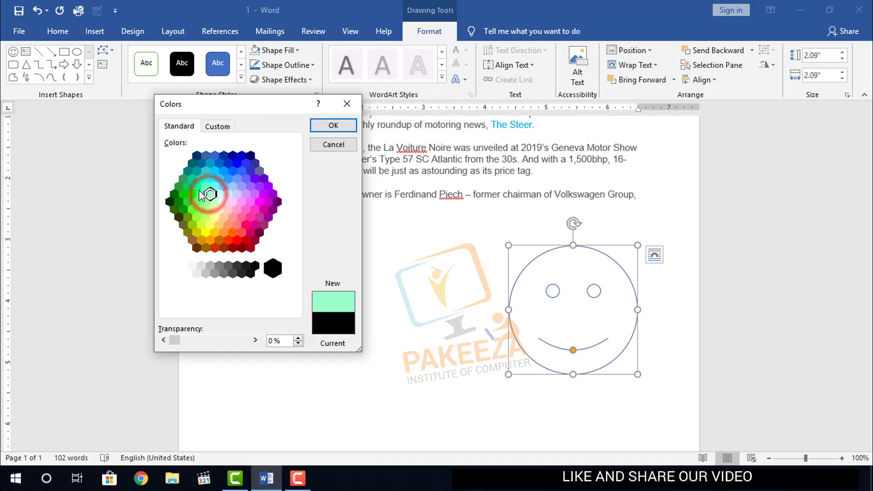
pyautogui.click(196, 207)
pyautogui.click(224, 219)
pyautogui.click(235, 209)
pyautogui.click(232, 187)
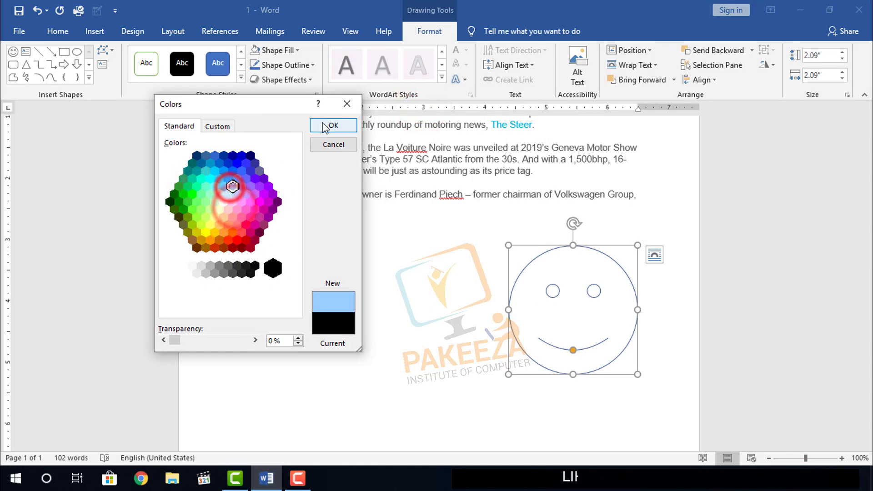
pyautogui.click(325, 126)
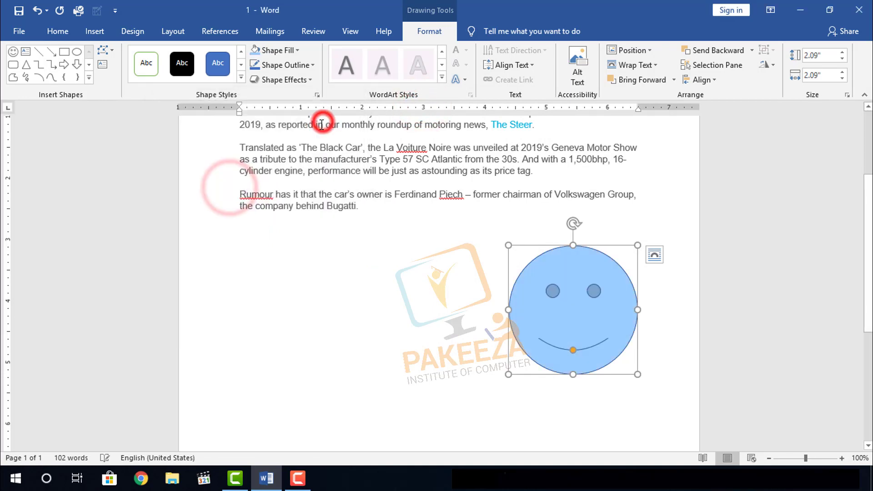
# Fill the smiley face with the picture file Daughter from the pakeeza folder on the computer.
pyautogui.click(298, 50)
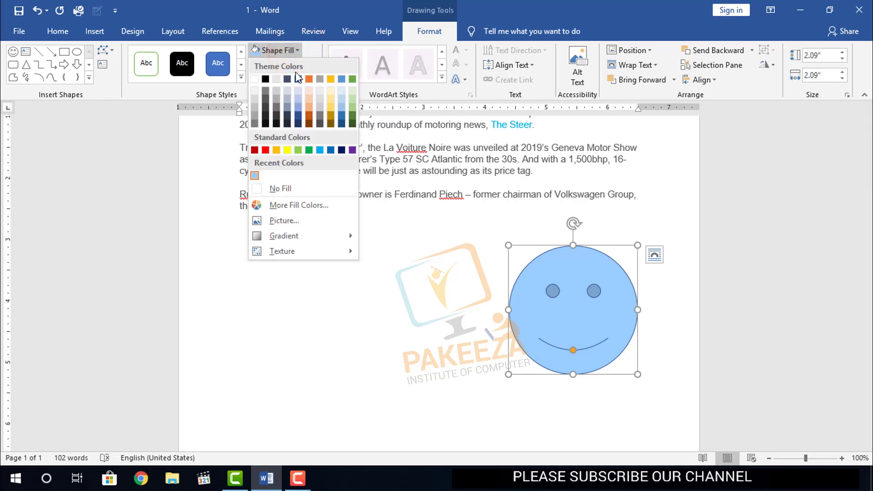
pyautogui.click(280, 221)
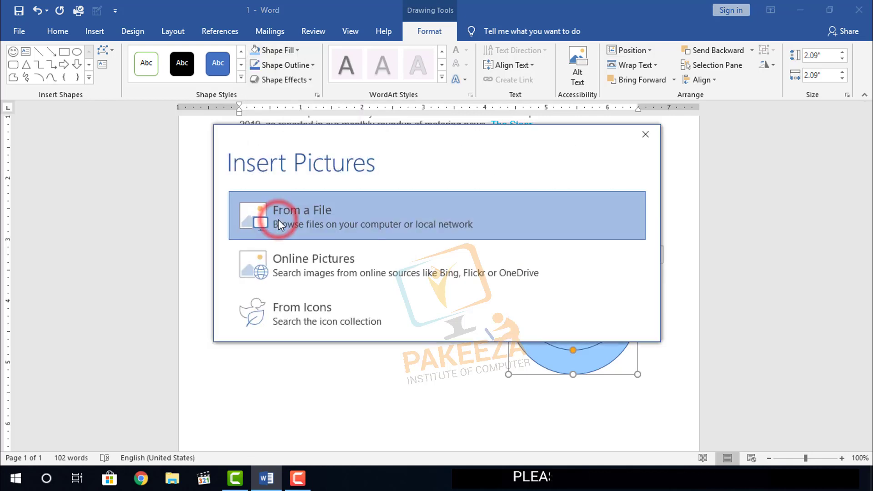
pyautogui.moveTo(348, 146); pyautogui.dragTo(174, 147)
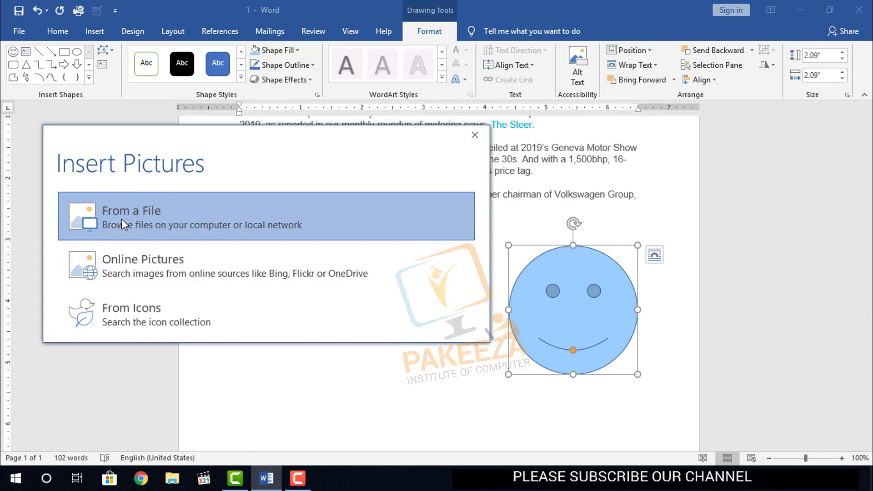
pyautogui.click(121, 219)
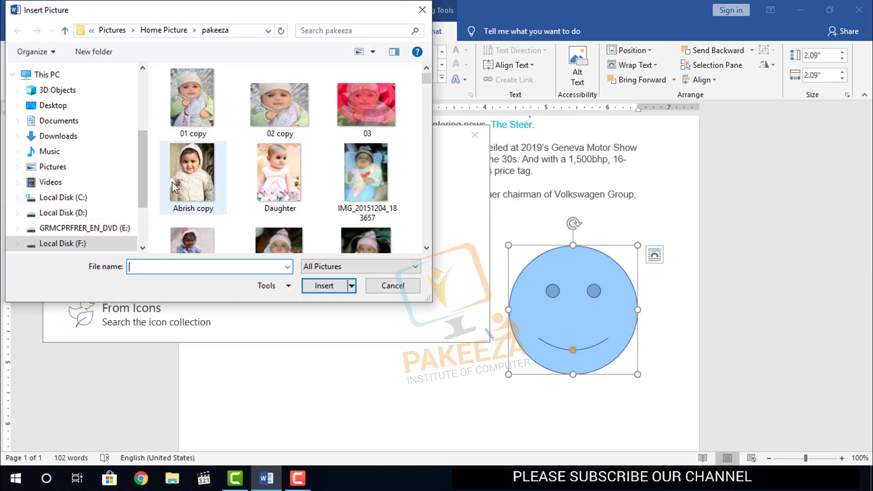
pyautogui.click(287, 175)
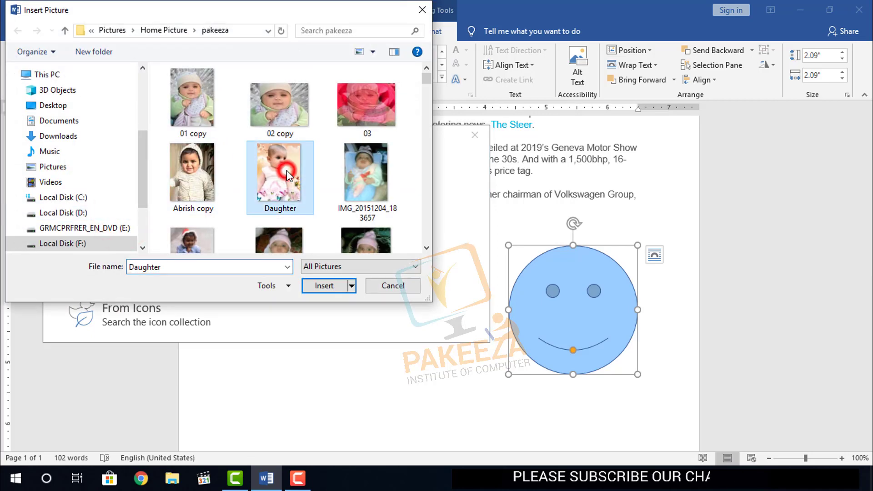
pyautogui.click(324, 286)
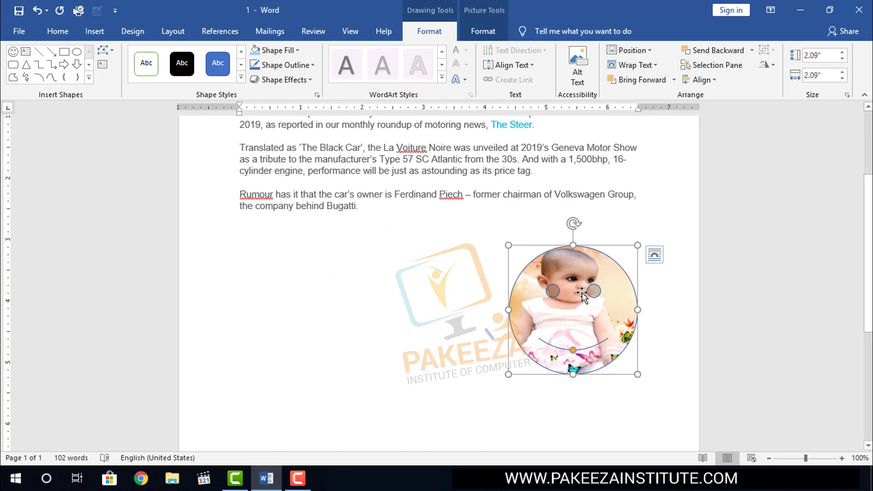
# Move the smiley face toward the middle of the page and enlarge it to about 2.71" high by 2.35" wide.
pyautogui.moveTo(581, 296); pyautogui.dragTo(403, 295)
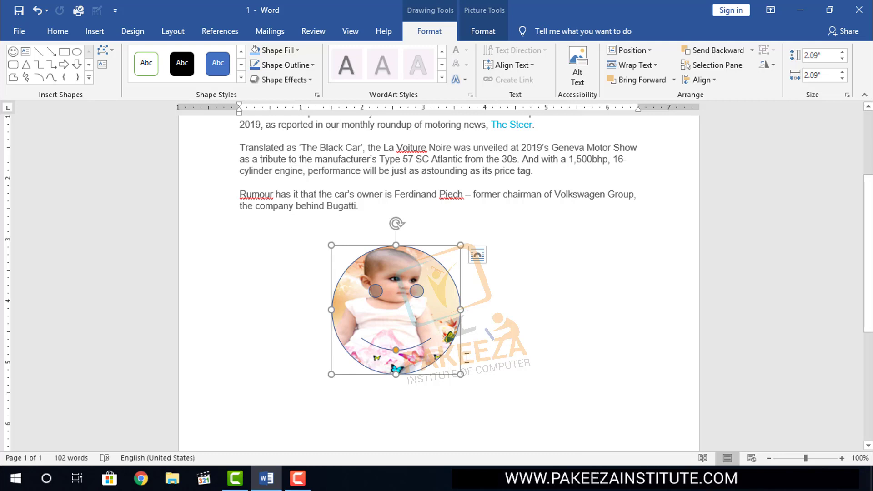
pyautogui.moveTo(461, 374)
pyautogui.mouseDown()
pyautogui.moveTo(479, 398)
pyautogui.moveTo(482, 413)
pyautogui.moveTo(469, 416)
pyautogui.moveTo(484, 402)
pyautogui.moveTo(468, 409)
pyautogui.moveTo(476, 411)
pyautogui.mouseUp()
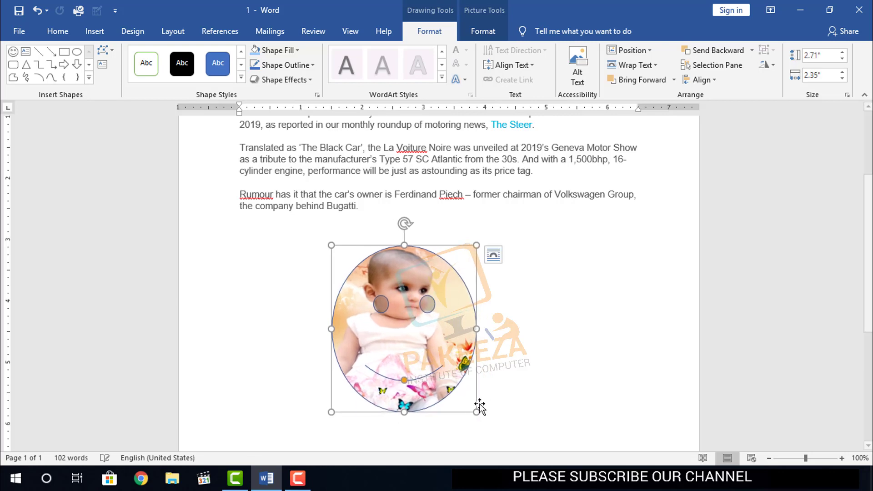
pyautogui.click(503, 333)
pyautogui.doubleClick(447, 340)
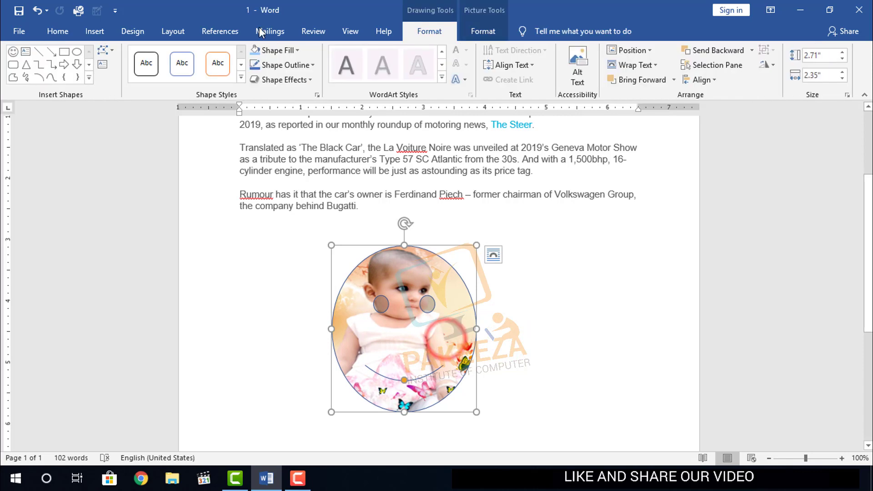
# Replace the smiley face's picture fill with the photo of the child in a cream hooded jacket from the pakeeza folder.
pyautogui.click(295, 50)
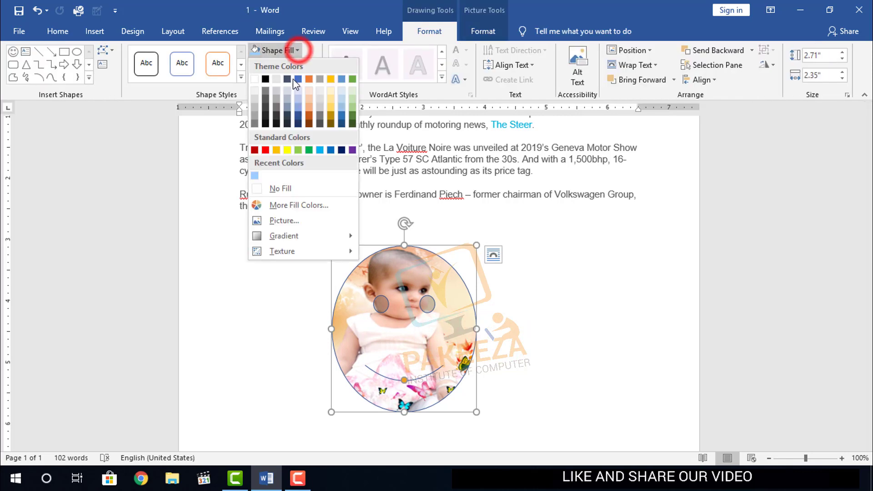
pyautogui.click(286, 221)
pyautogui.click(288, 218)
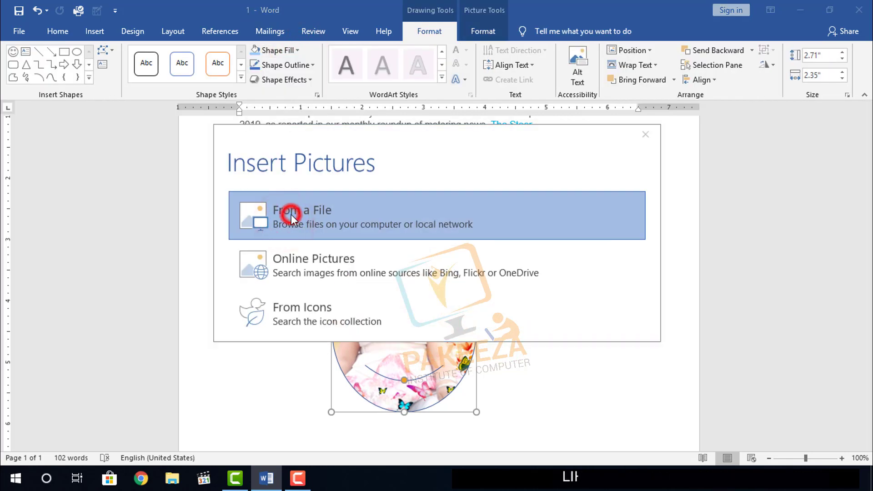
pyautogui.click(213, 191)
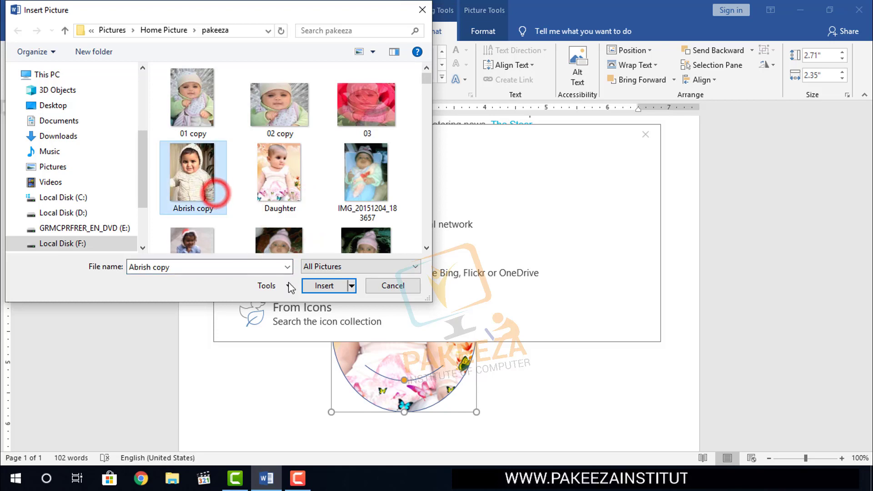
pyautogui.click(322, 287)
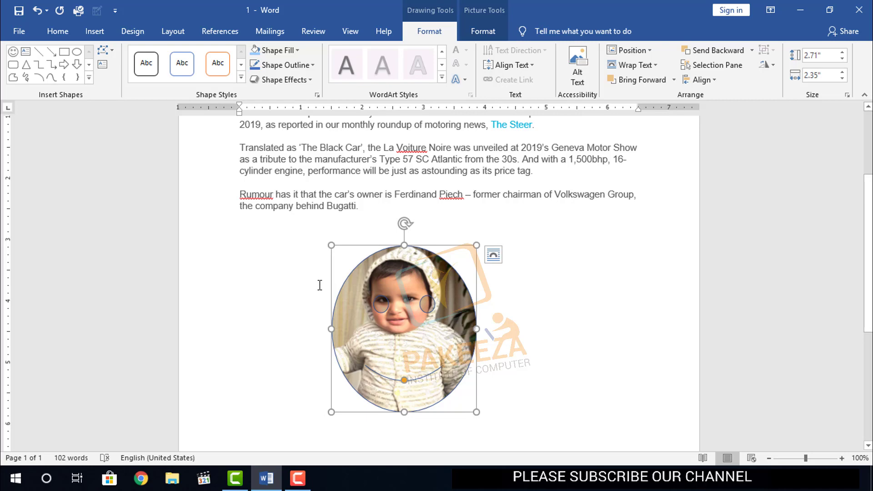
# Move the smiley face slightly toward the right margin and replace its picture fill with the standard blue color.
pyautogui.moveTo(406, 326); pyautogui.dragTo(461, 323)
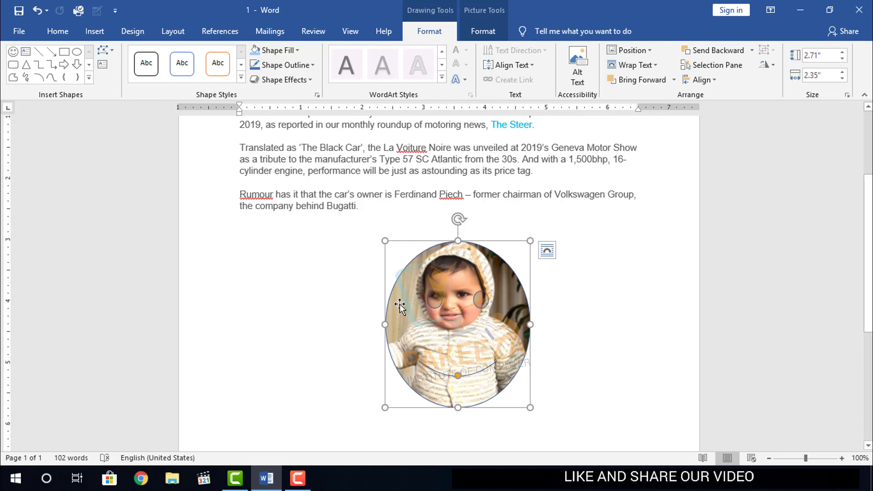
pyautogui.click(297, 50)
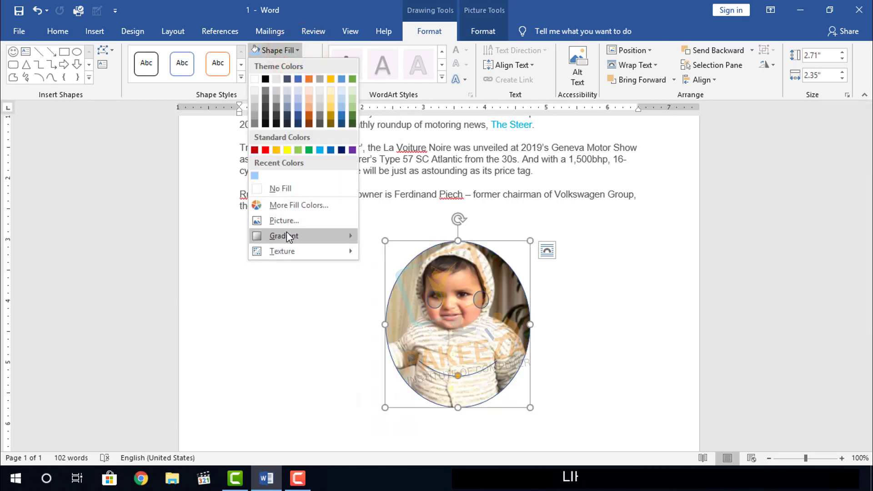
pyautogui.click(287, 189)
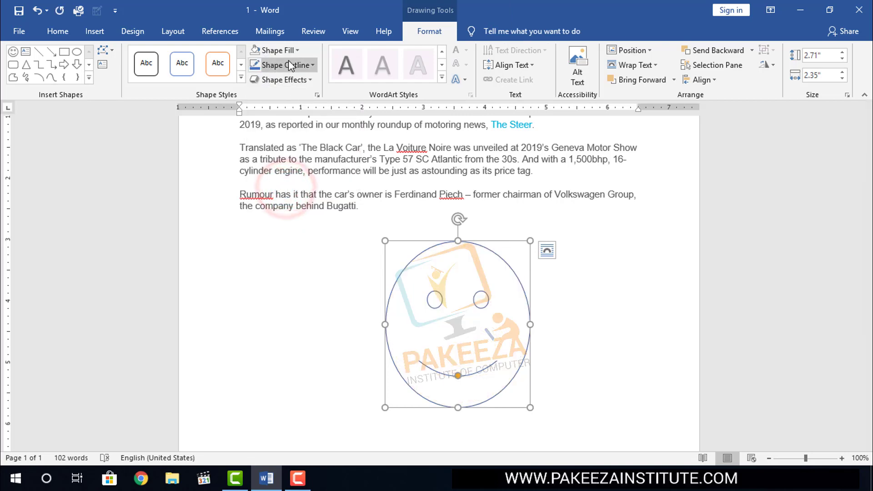
pyautogui.click(297, 51)
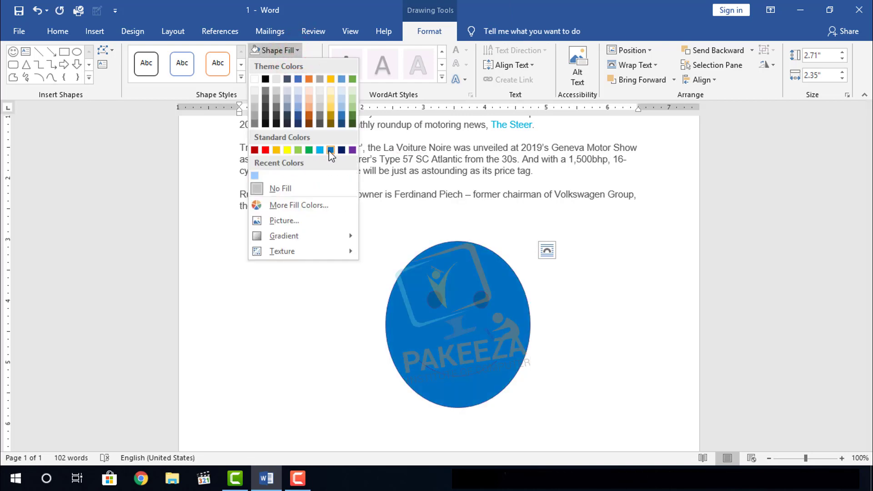
pyautogui.click(329, 149)
pyautogui.click(301, 51)
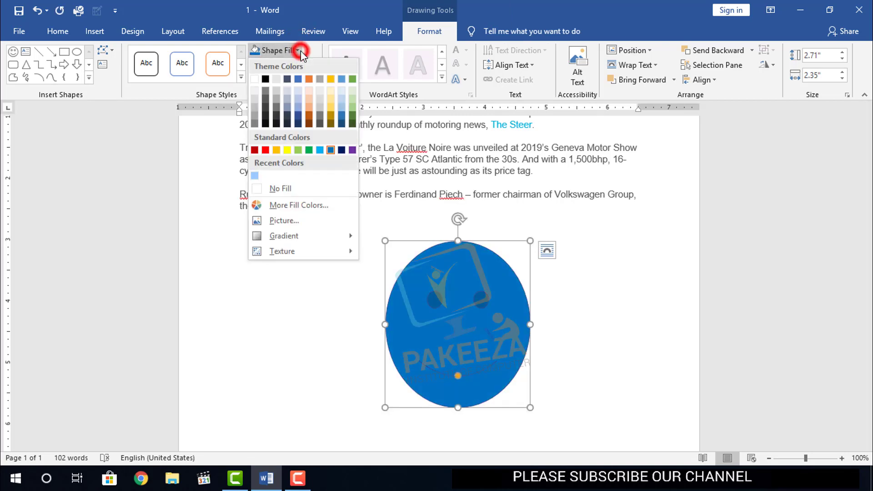
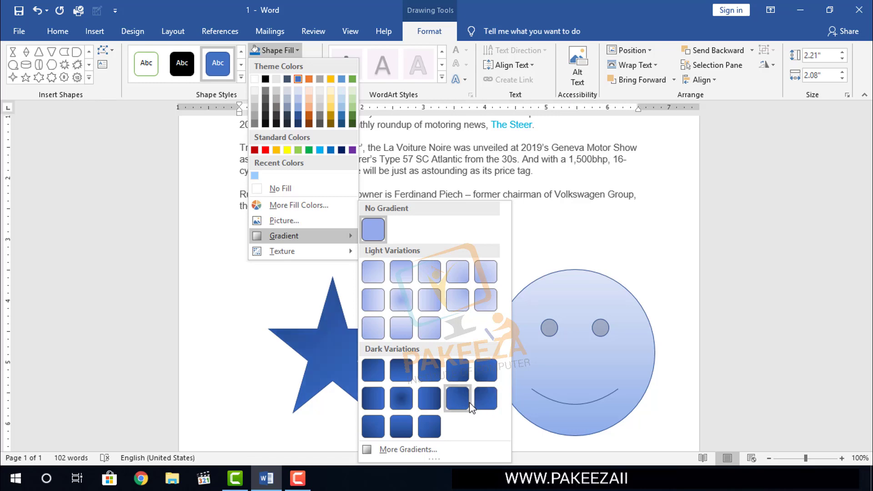
# Fill the star with the dark gradient variation radiating from its center and move the star closer to the smiley face.
pyautogui.click(406, 403)
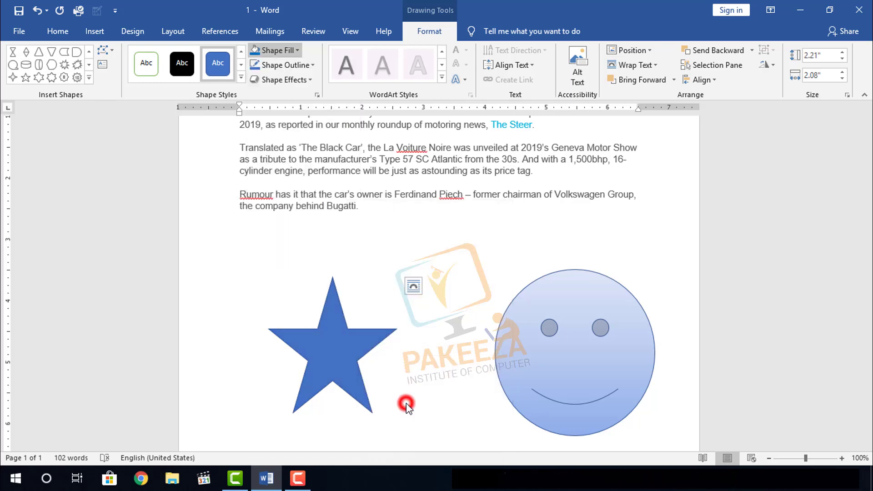
pyautogui.click(341, 345)
pyautogui.moveTo(369, 342); pyautogui.dragTo(425, 334)
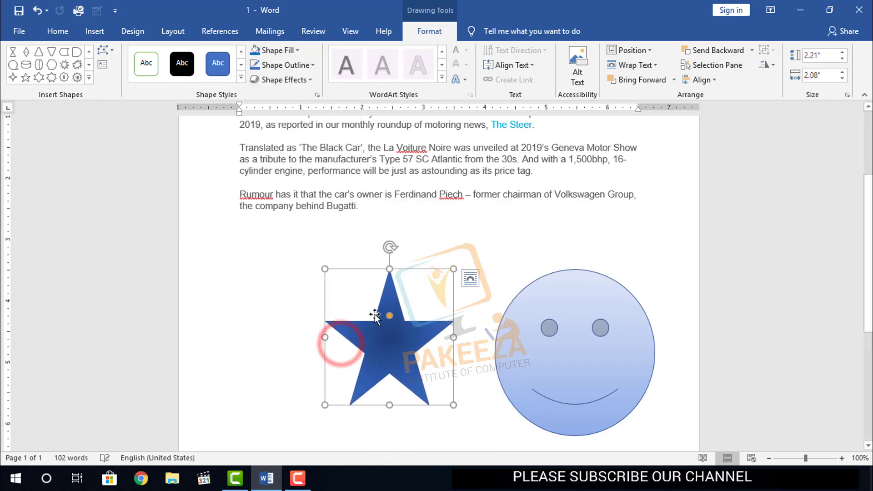
# Look through the texture fills available for the star without applying one.
pyautogui.click(298, 50)
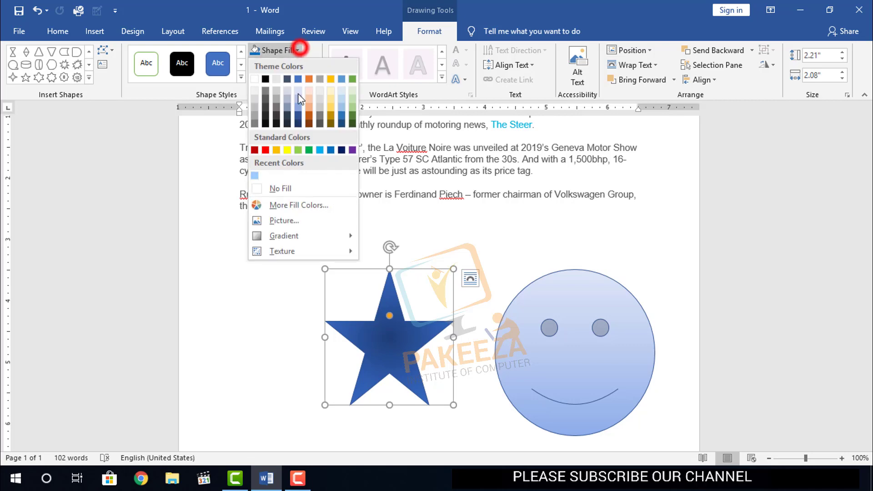
pyautogui.click(313, 255)
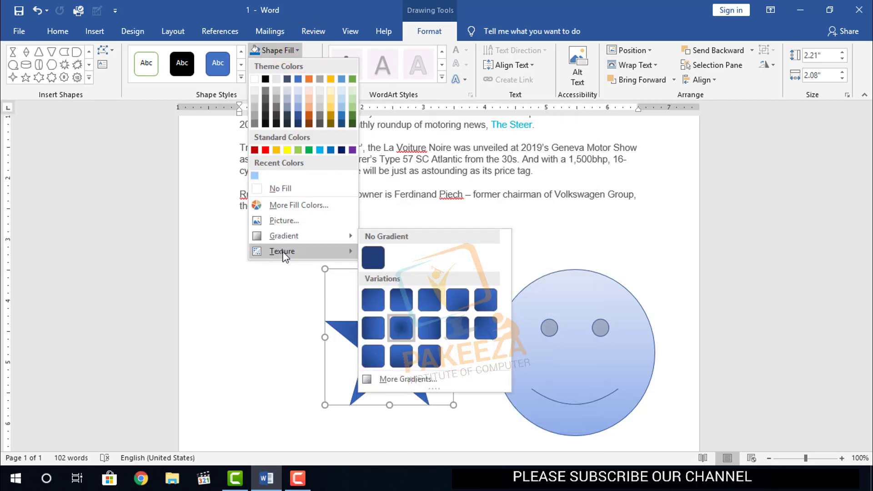
pyautogui.moveTo(289, 251)
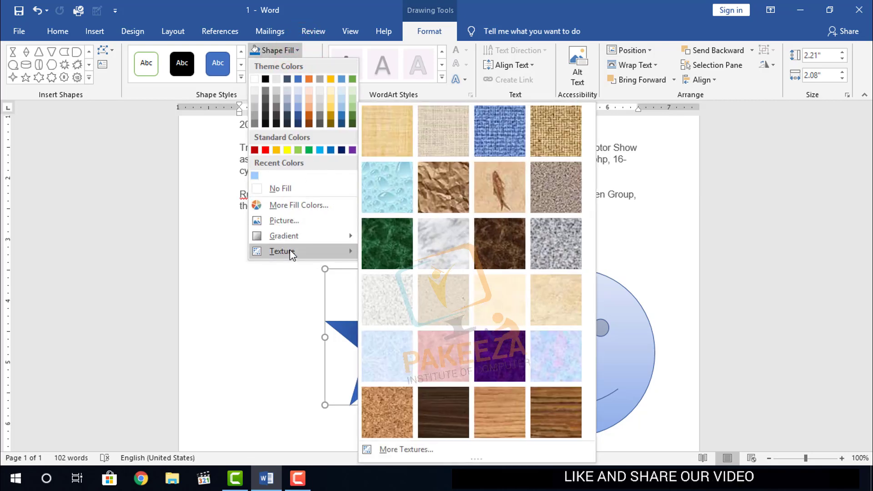
pyautogui.click(283, 278)
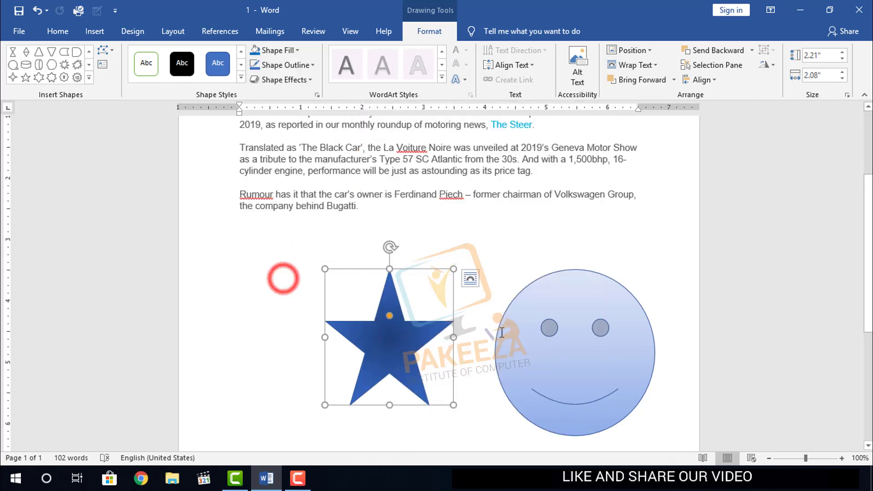
# Move the smiley face slightly toward the right page edge and fill it with the green marble texture.
pyautogui.moveTo(539, 342); pyautogui.dragTo(564, 335)
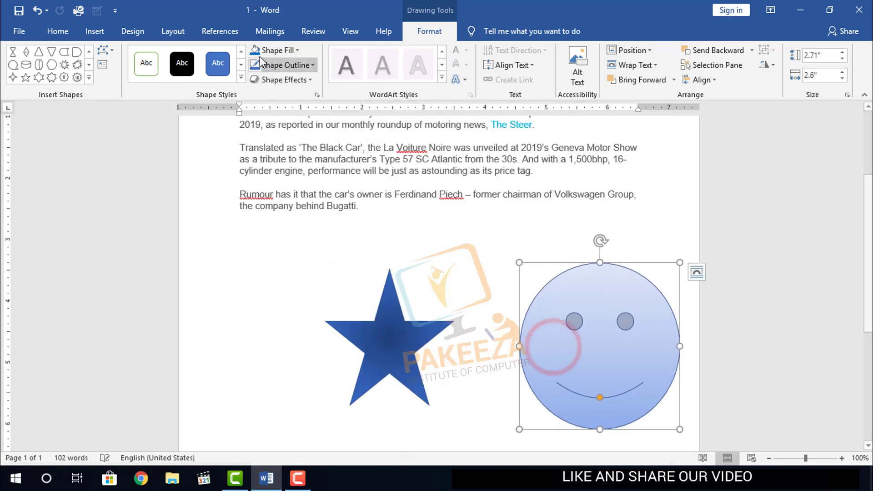
pyautogui.click(297, 51)
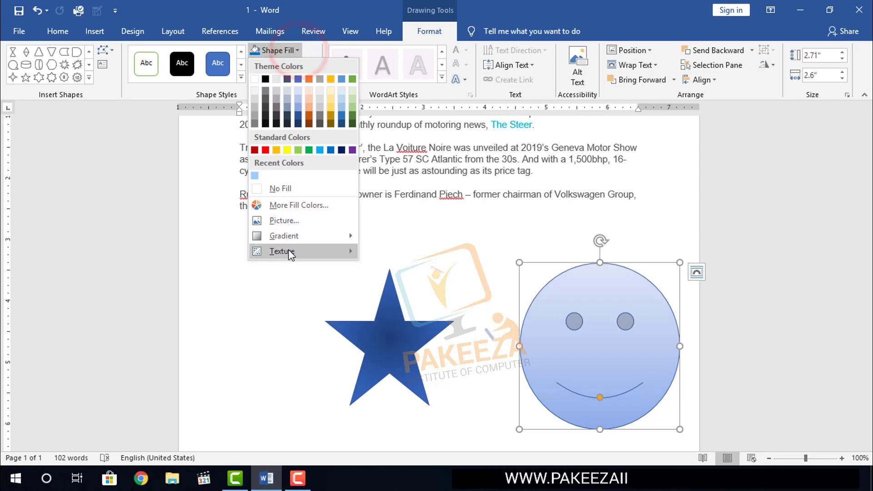
pyautogui.moveTo(290, 252)
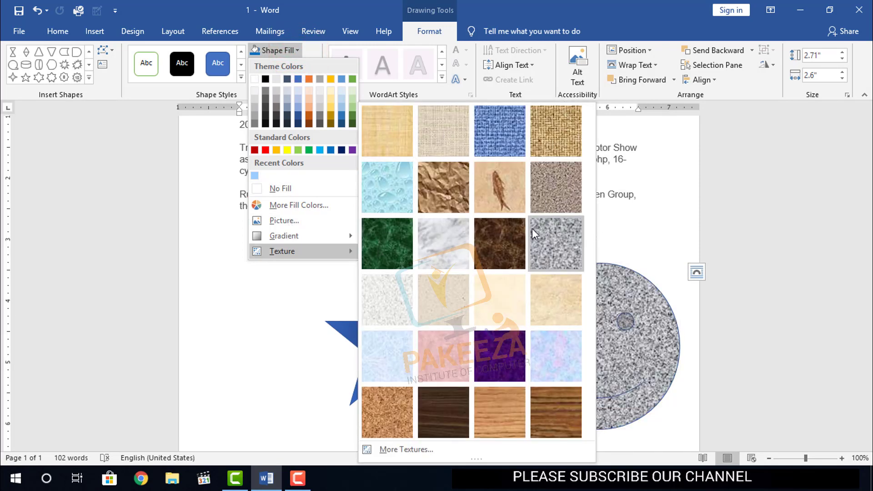
pyautogui.click(385, 250)
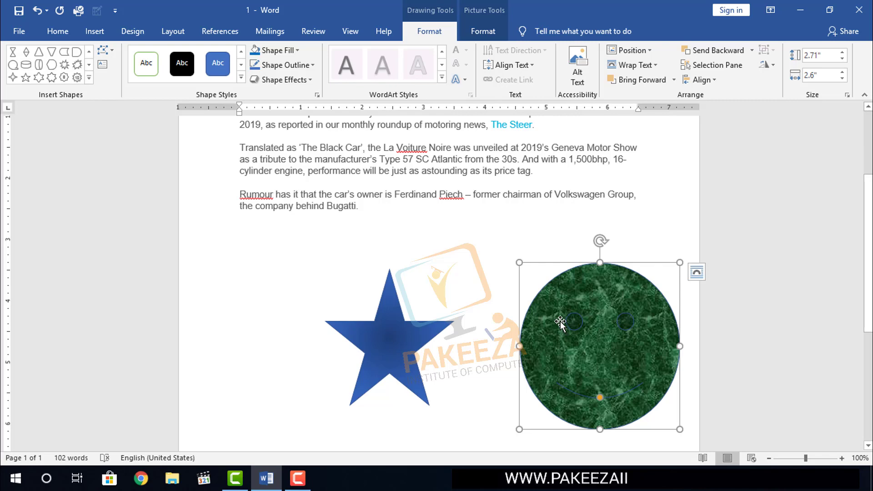
# Delete the smiley face, and enlarge the star to about 3.84" high by 3.63" wide in the space below the last paragraph.
pyautogui.press('Delete')
pyautogui.click(402, 336)
pyautogui.moveTo(402, 335); pyautogui.dragTo(547, 322)
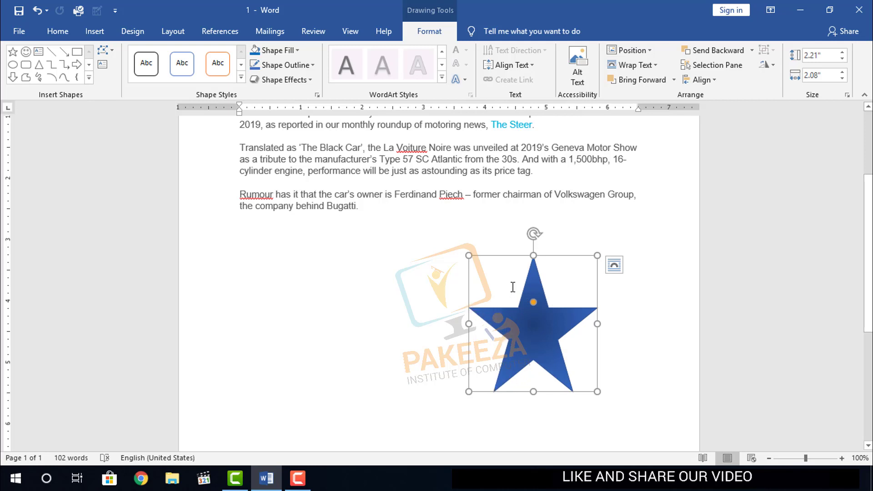
pyautogui.moveTo(537, 308); pyautogui.dragTo(447, 285)
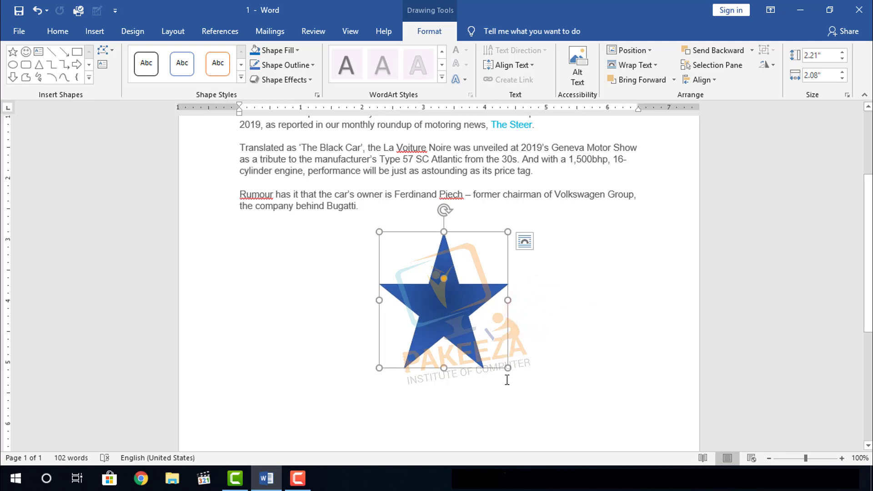
pyautogui.moveTo(509, 368); pyautogui.dragTo(603, 432)
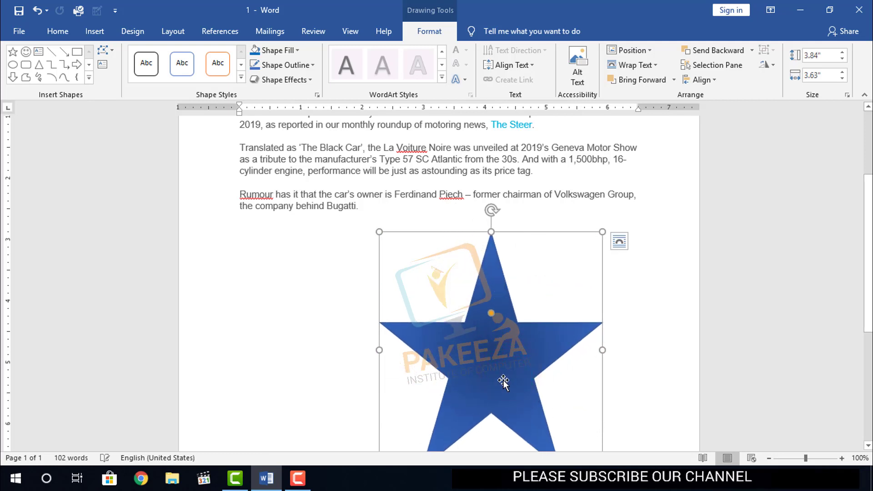
pyautogui.moveTo(504, 381); pyautogui.dragTo(533, 342)
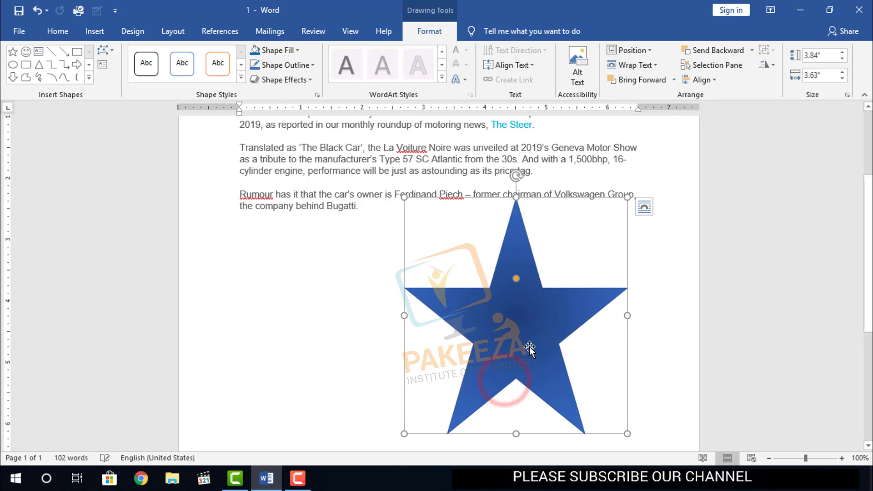
# Set the star's shape outline to No Outline.
pyautogui.click(314, 66)
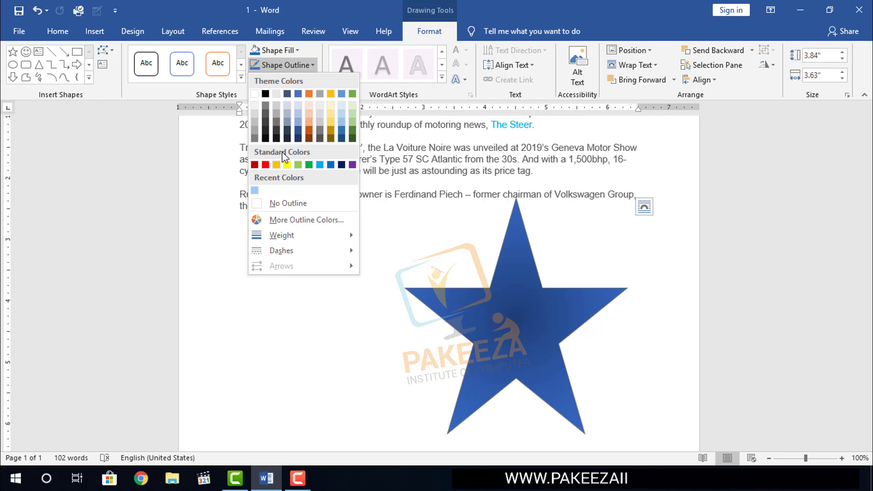
pyautogui.click(298, 204)
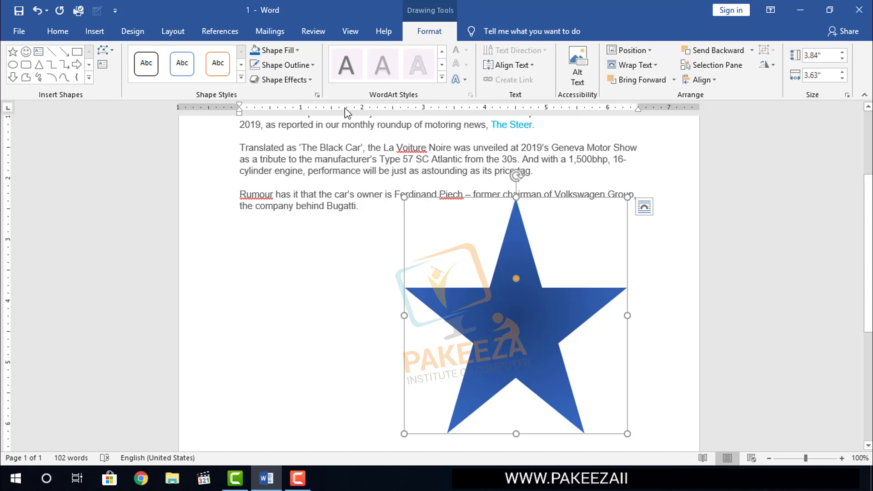
# Give the star a 4½ pt shape outline and color that outline light blue.
pyautogui.click(313, 65)
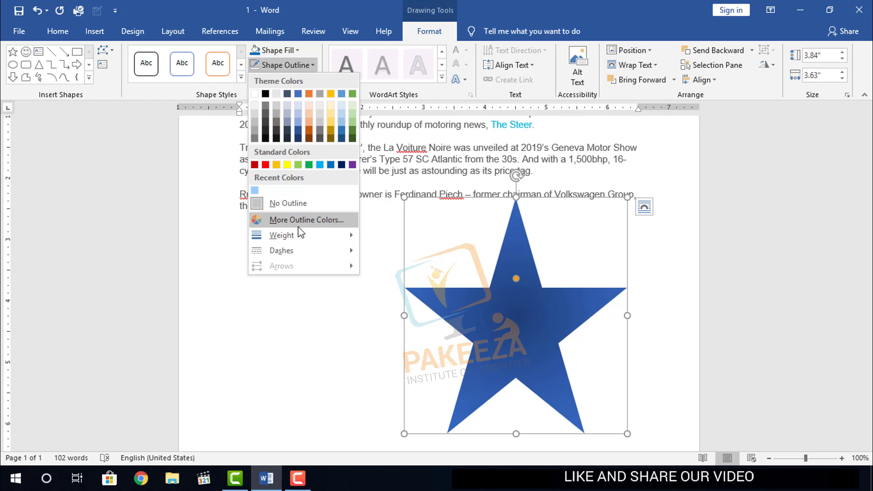
pyautogui.moveTo(296, 235)
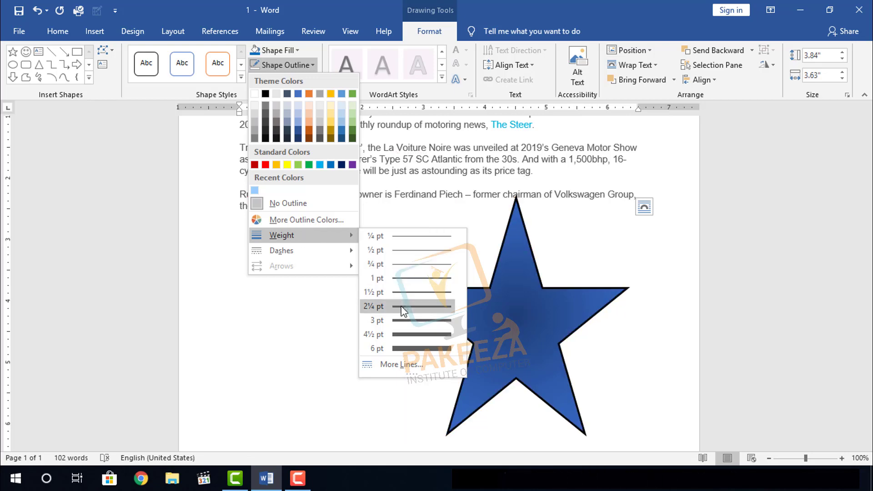
pyautogui.click(403, 336)
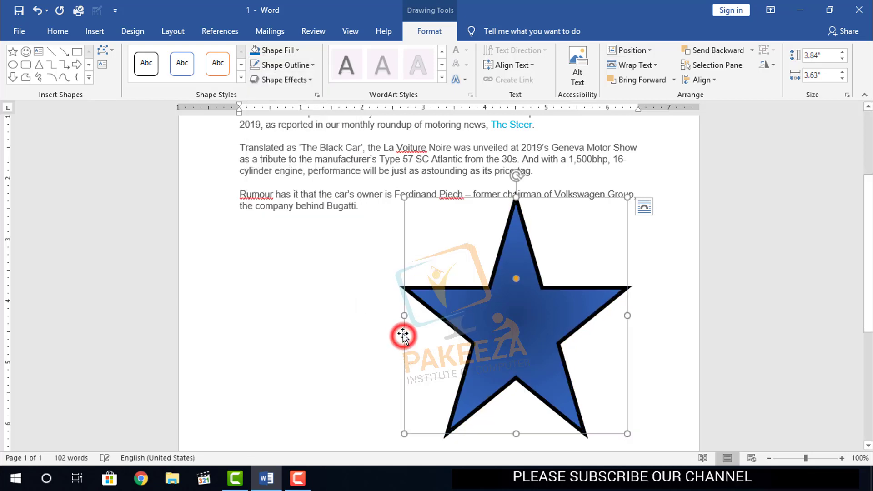
pyautogui.click(312, 65)
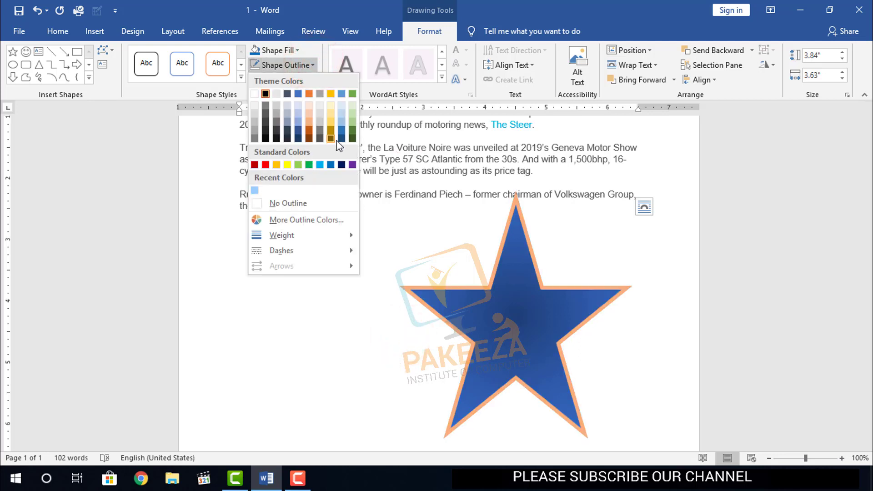
pyautogui.click(343, 117)
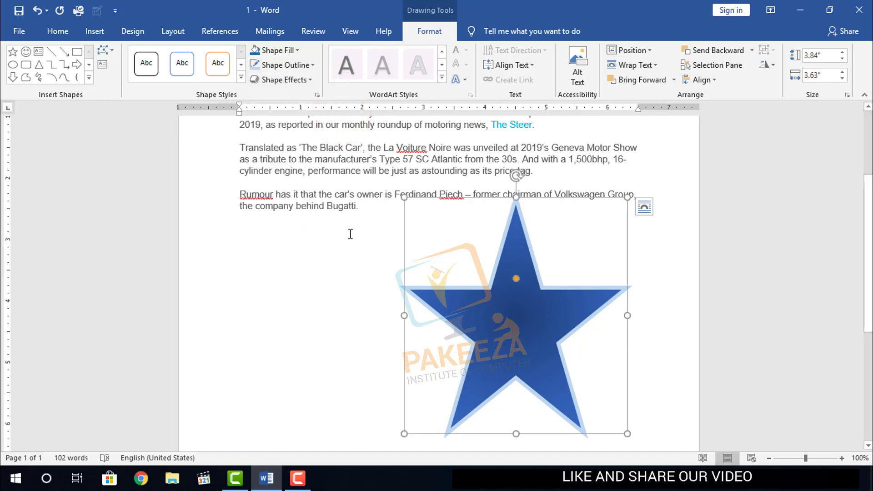
# Look through the weight and dash styles for the star's outline without applying one.
pyautogui.click(313, 65)
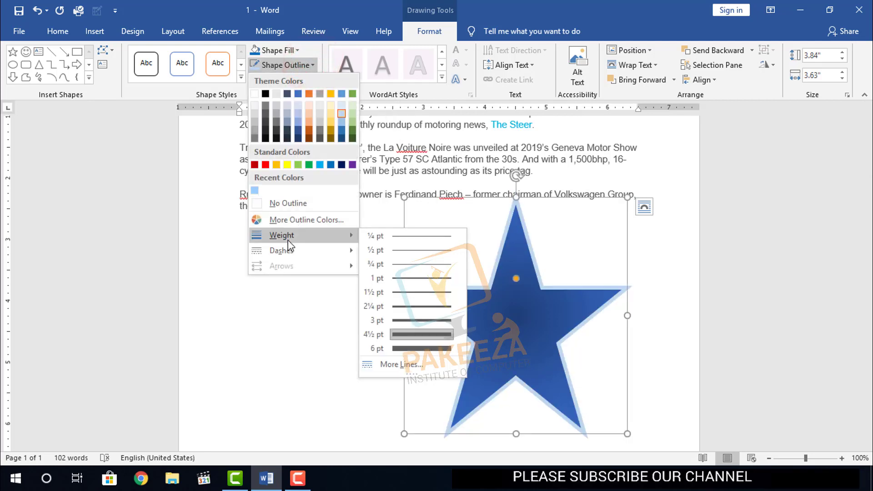
pyautogui.moveTo(306, 258)
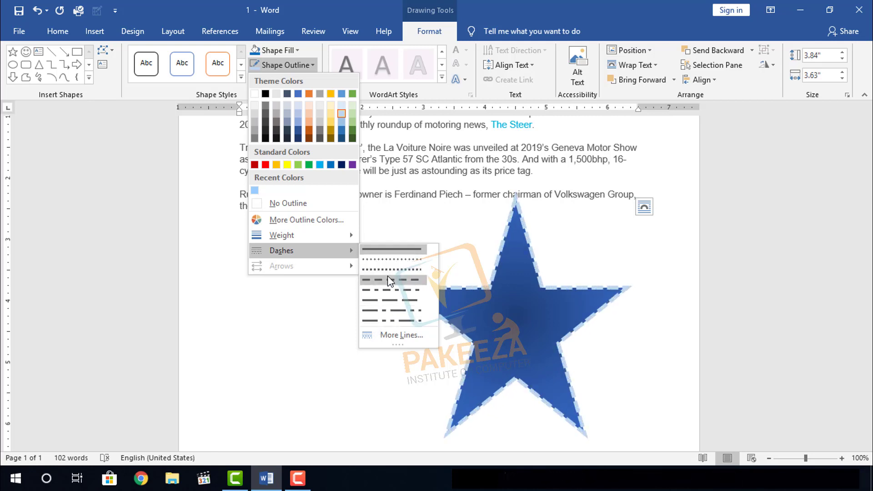
pyautogui.click(318, 304)
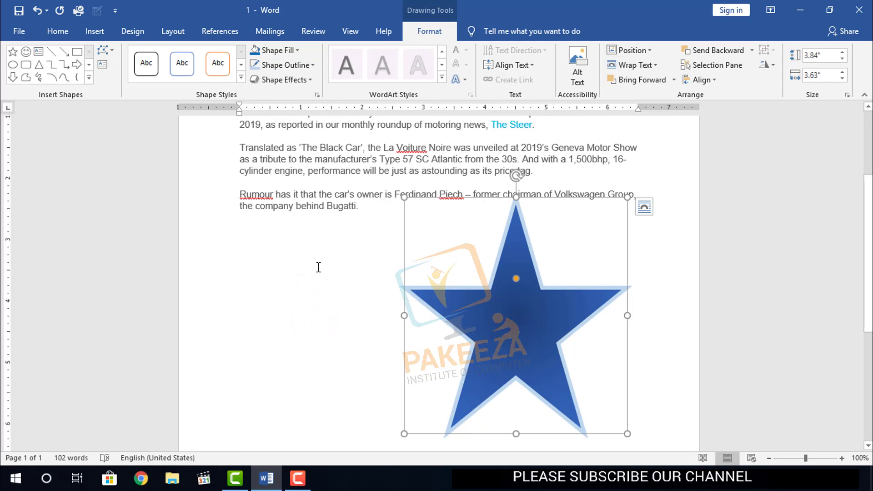
# Apply the first preset shape effect of the third row to the star and move the star to the page's right edge.
pyautogui.click(310, 78)
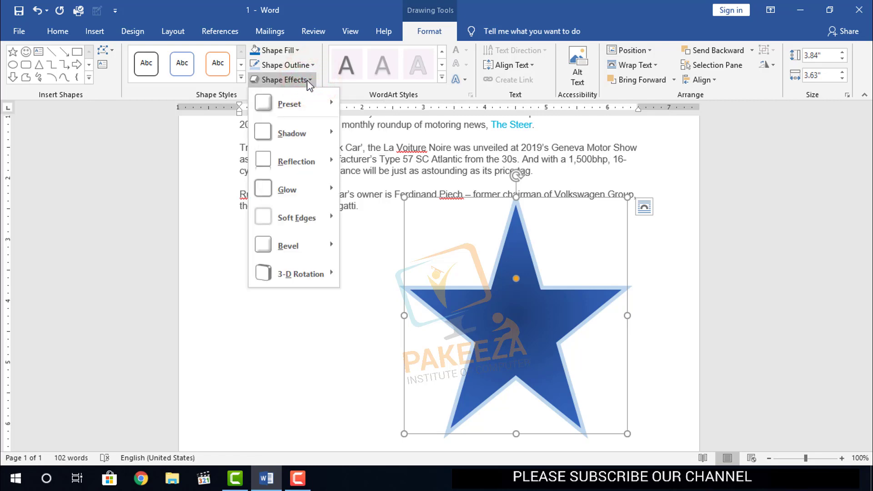
pyautogui.moveTo(302, 101)
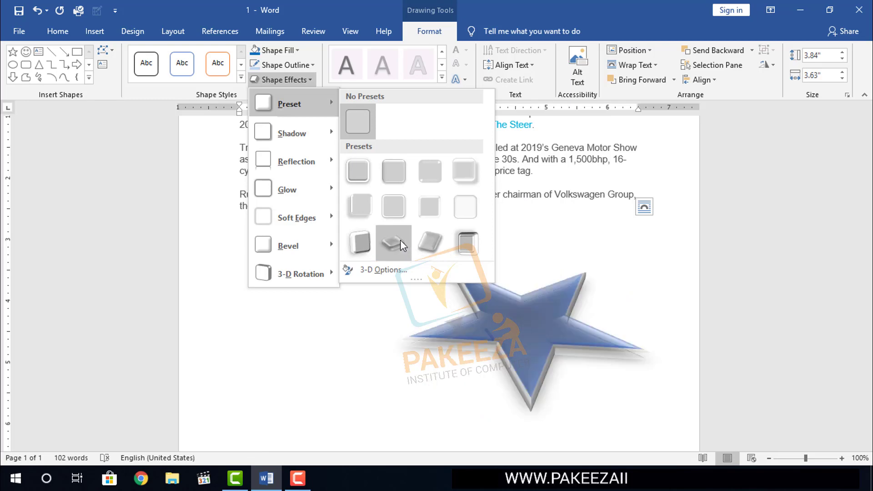
pyautogui.click(370, 240)
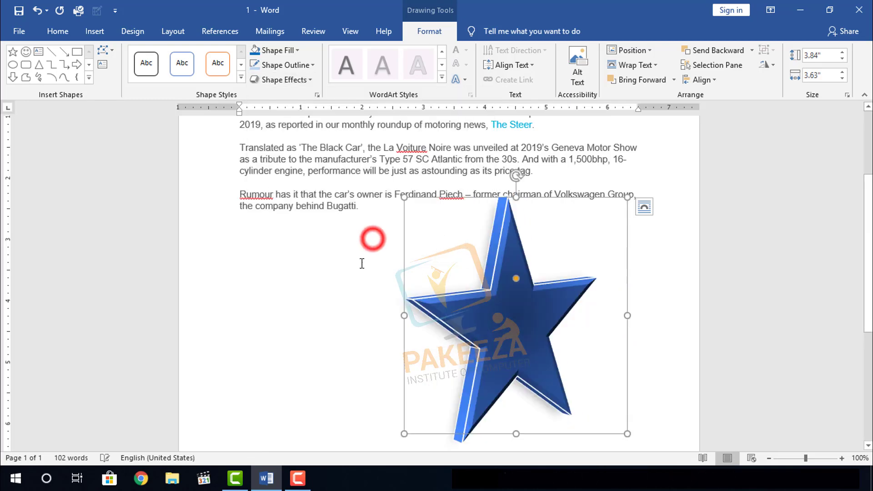
pyautogui.click(360, 283)
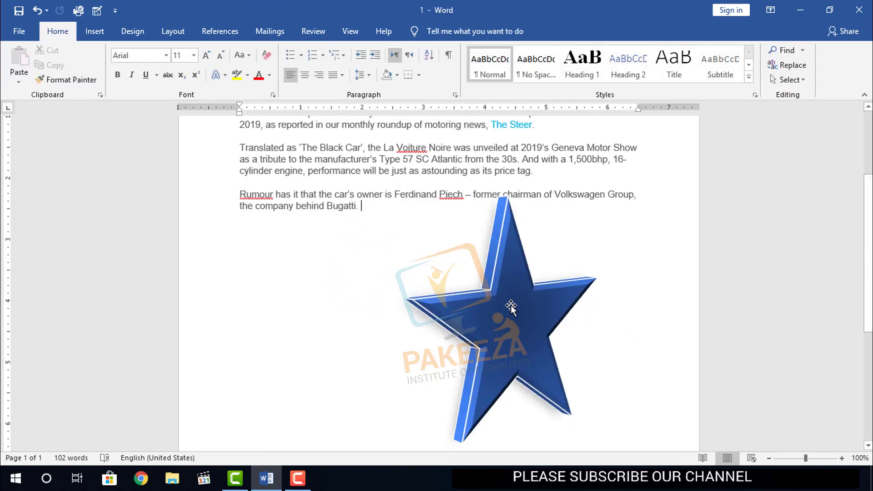
pyautogui.moveTo(512, 302); pyautogui.dragTo(575, 309)
# Draw a smiley face about 2.8" high by 2.67" wide below the last paragraph, to the left of the star.
pyautogui.click(429, 31)
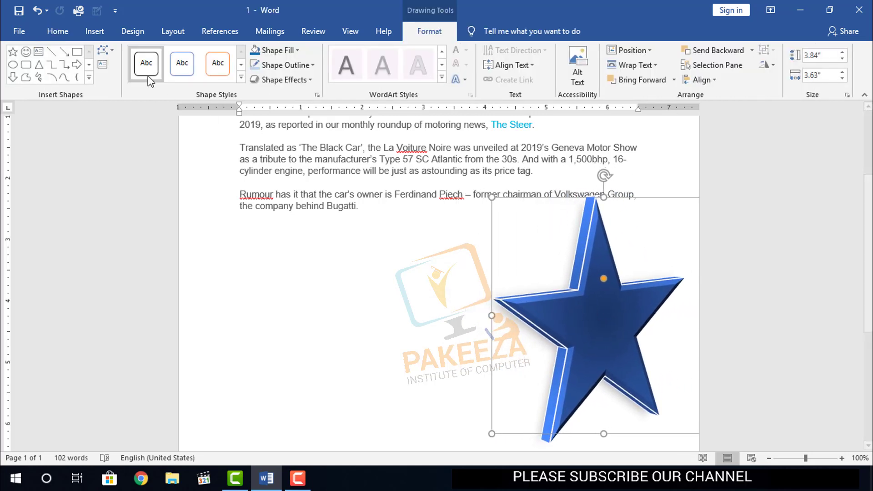
pyautogui.click(89, 81)
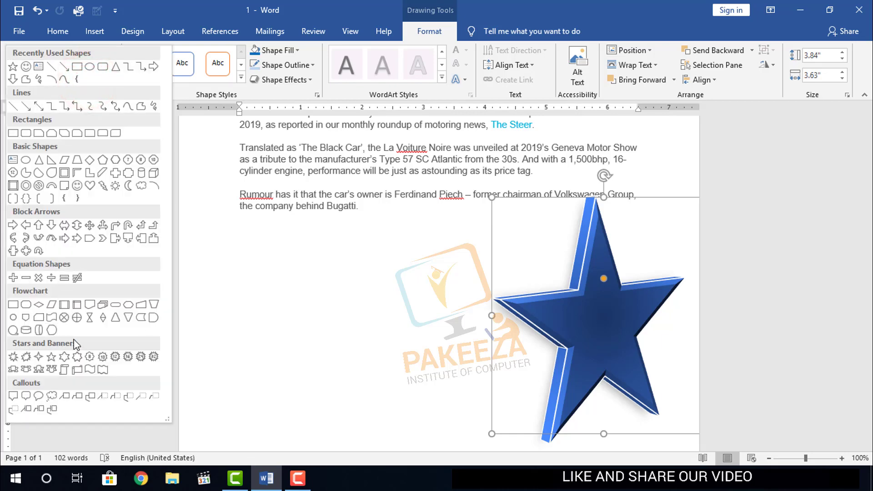
pyautogui.click(79, 186)
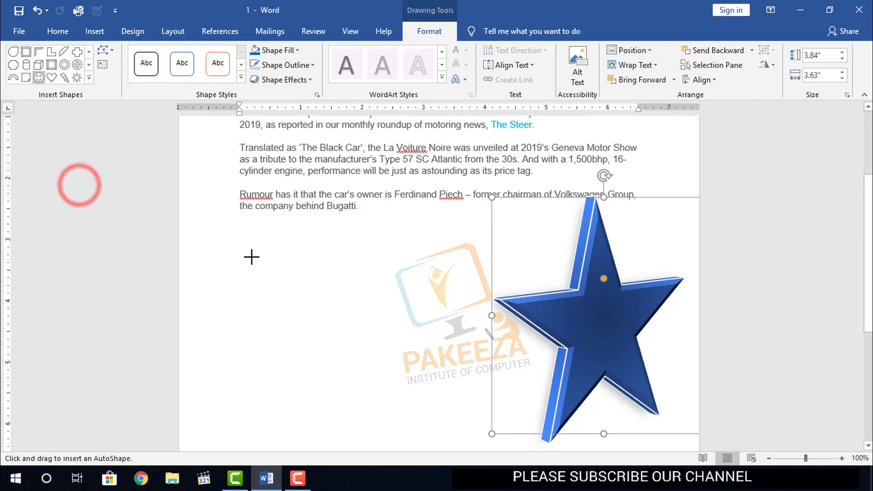
pyautogui.moveTo(252, 257); pyautogui.dragTo(415, 429)
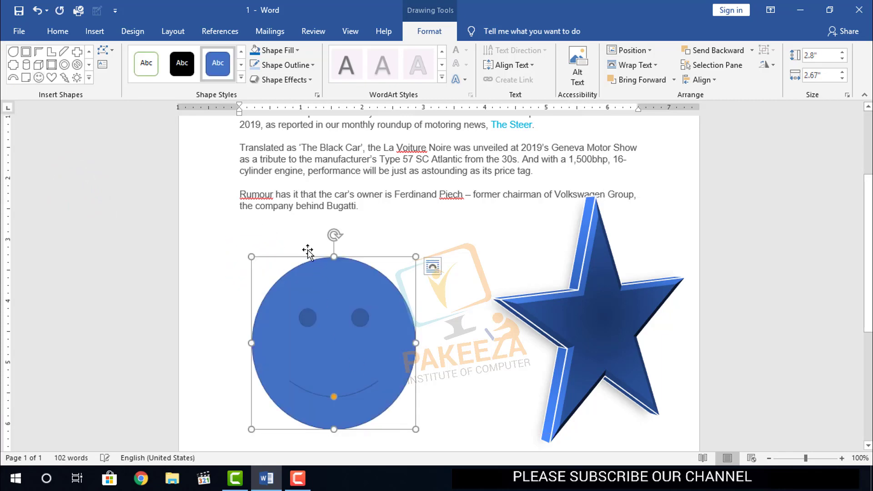
# Apply the centered outer shadow to the smiley face.
pyautogui.click(311, 80)
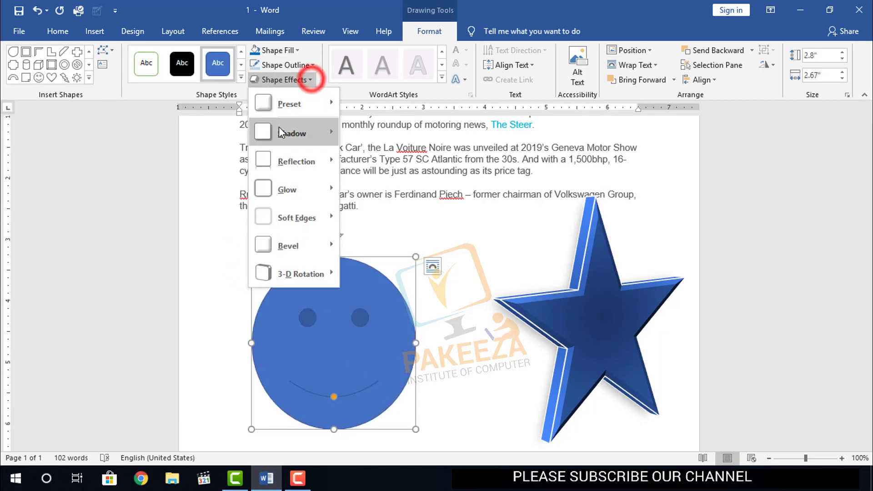
pyautogui.moveTo(297, 101)
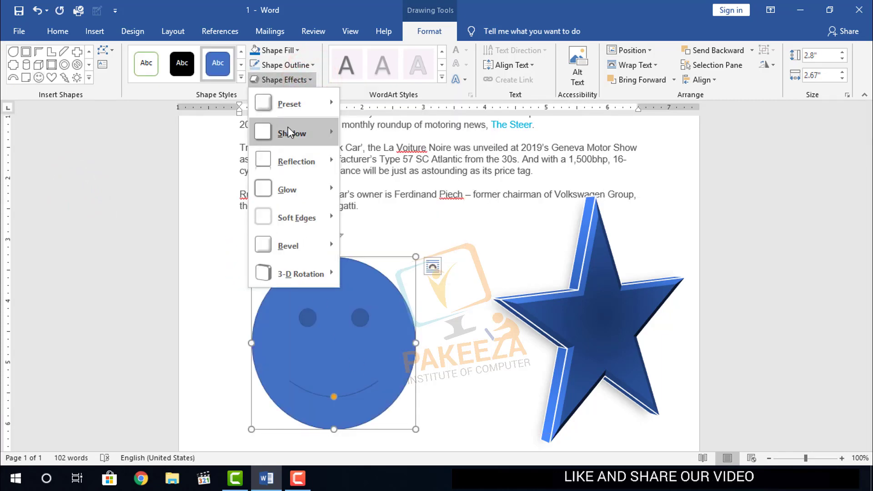
pyautogui.moveTo(302, 131)
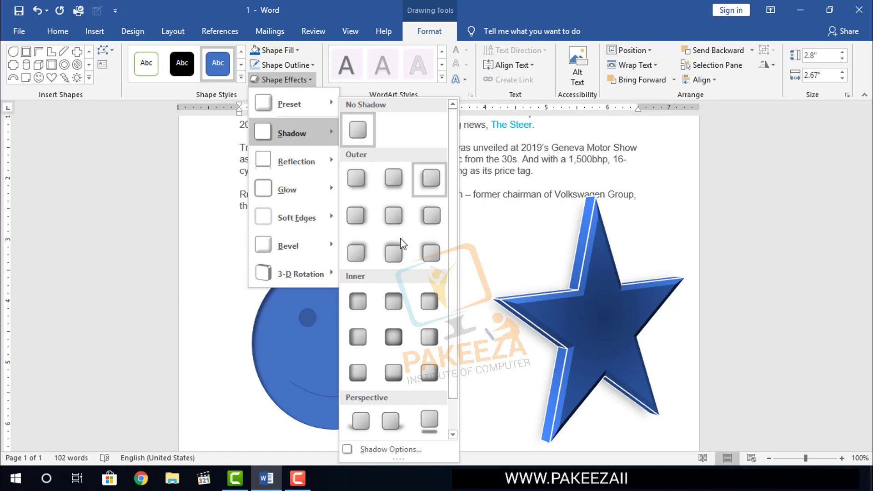
pyautogui.click(397, 225)
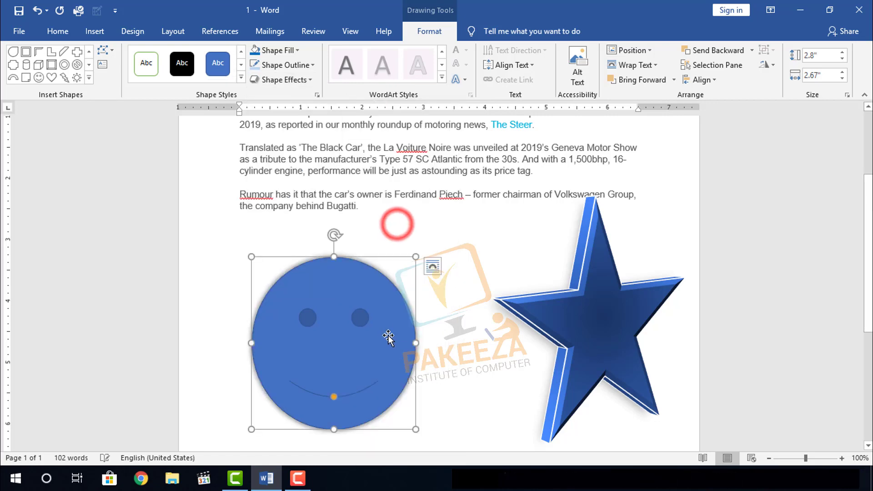
# Move the smiley face directly below the star and give it the first perspective shadow.
pyautogui.scroll(-3, 409, 282)
pyautogui.scroll(-5, 328, 269)
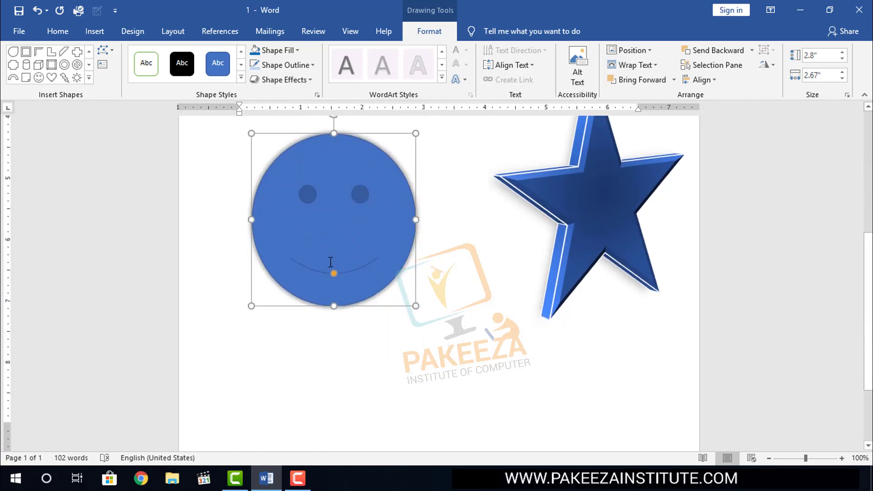
pyautogui.moveTo(340, 197); pyautogui.dragTo(624, 369)
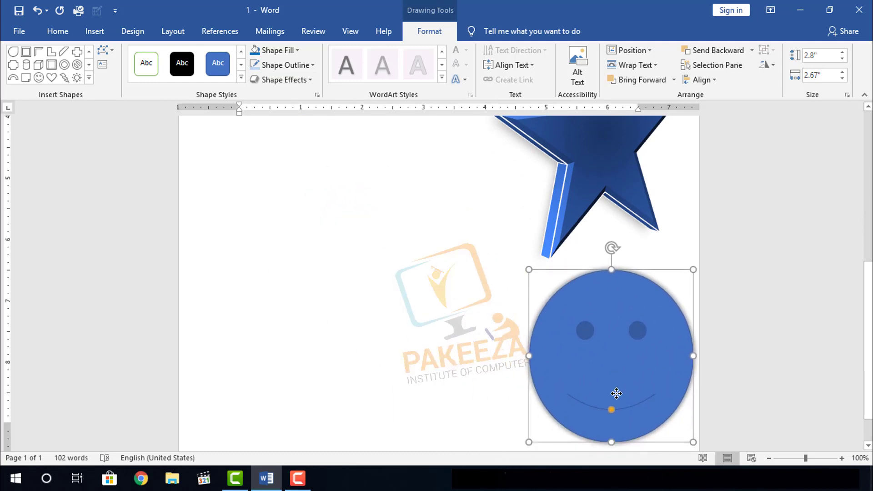
pyautogui.click(312, 80)
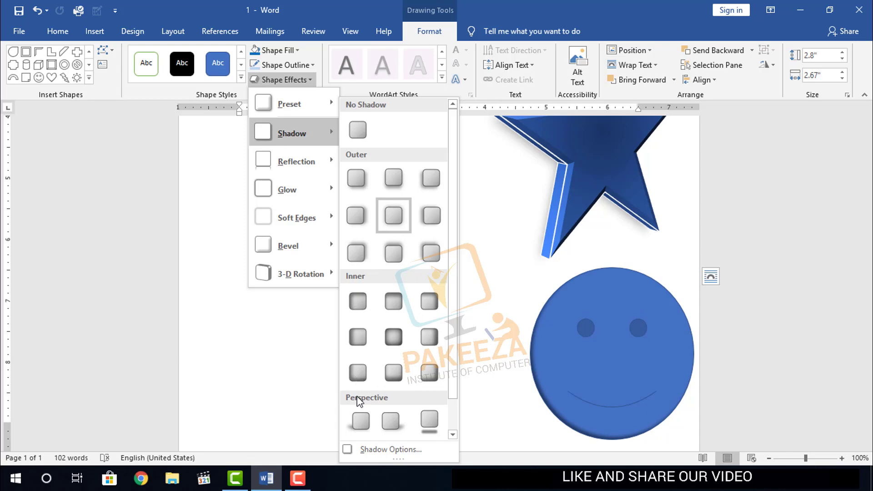
pyautogui.click(359, 423)
pyautogui.click(400, 316)
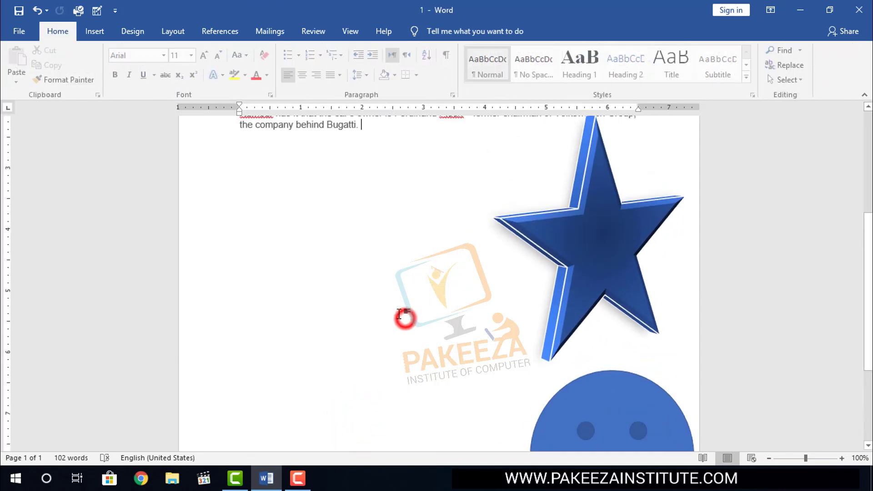
# Draw a six-pointed star about 2.68" high by 2.37" wide and place it just left of the five-pointed star and smiley face.
pyautogui.click(769, 459)
pyautogui.click(768, 459)
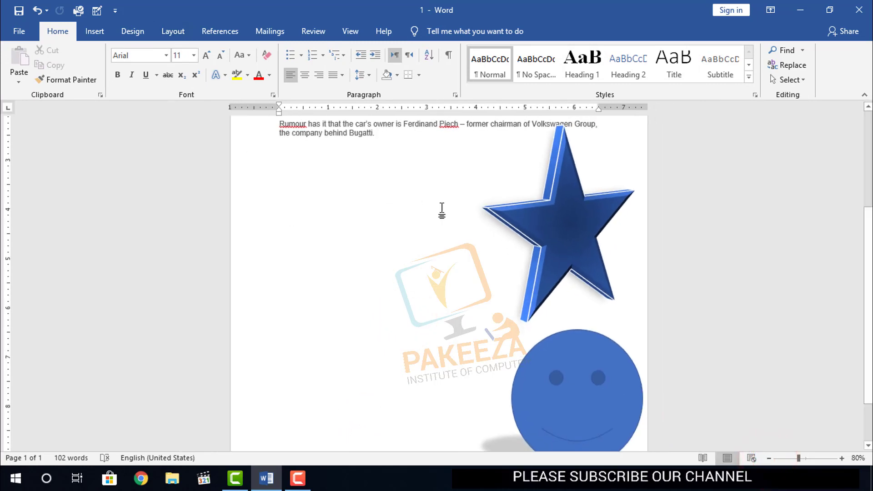
pyautogui.click(95, 30)
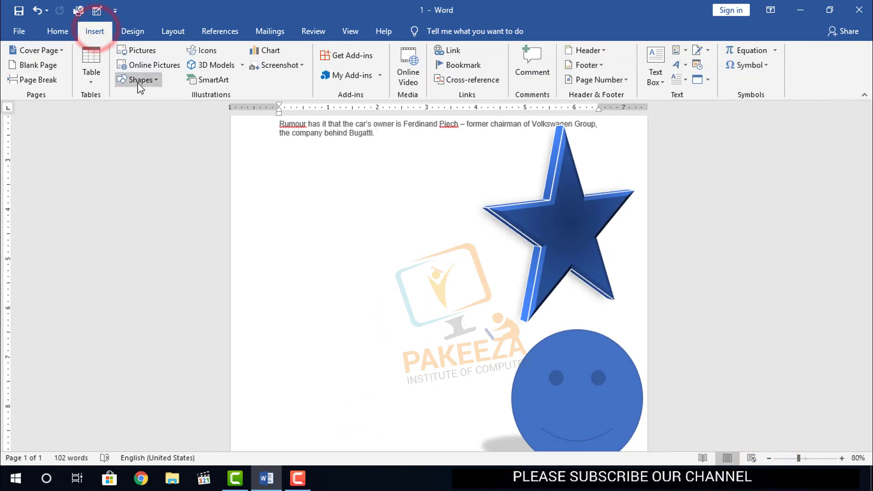
pyautogui.click(143, 85)
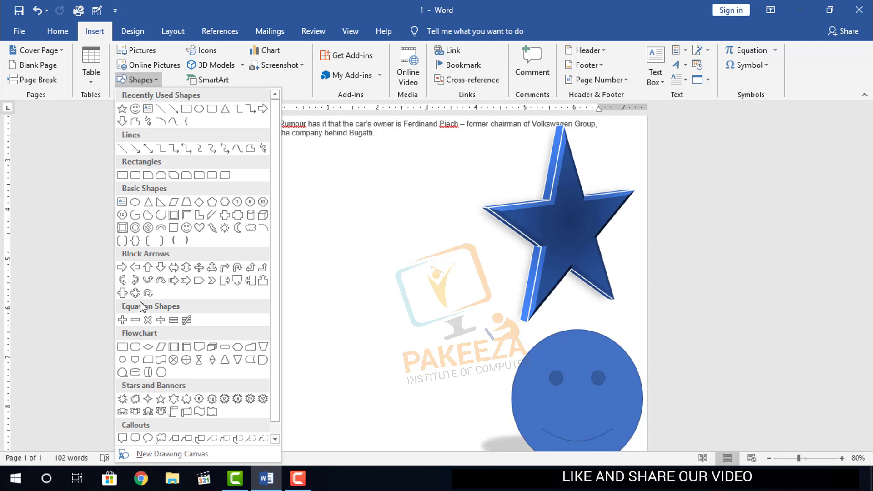
pyautogui.click(186, 399)
pyautogui.moveTo(285, 255)
pyautogui.mouseDown()
pyautogui.moveTo(387, 383)
pyautogui.moveTo(402, 387)
pyautogui.mouseUp()
pyautogui.moveTo(346, 326); pyautogui.dragTo(433, 327)
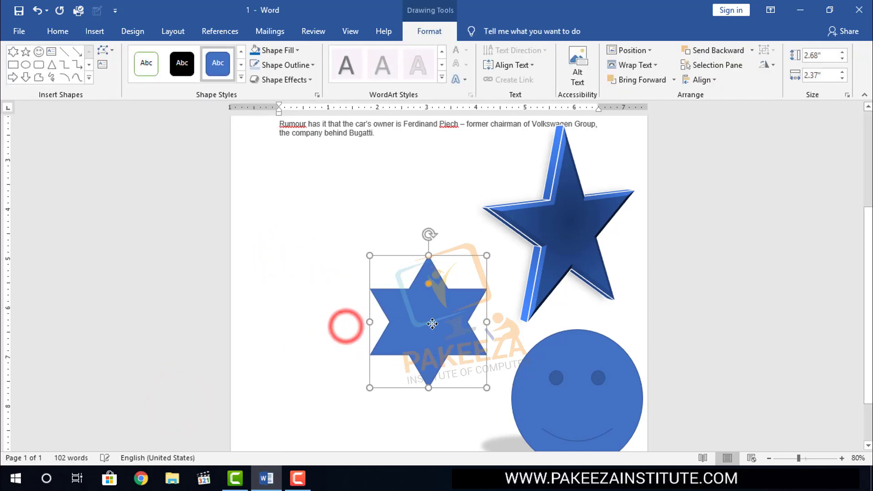
# Apply the first reflection variation of the third row to the six-pointed star.
pyautogui.click(298, 81)
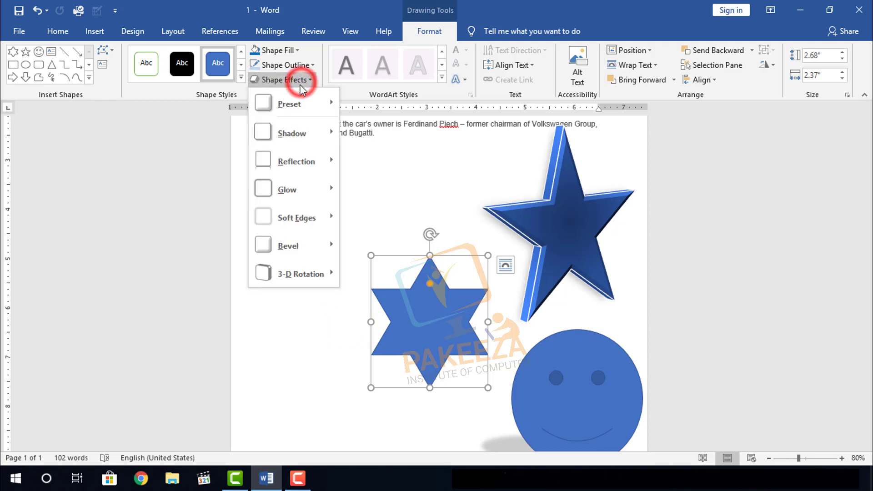
pyautogui.moveTo(291, 166)
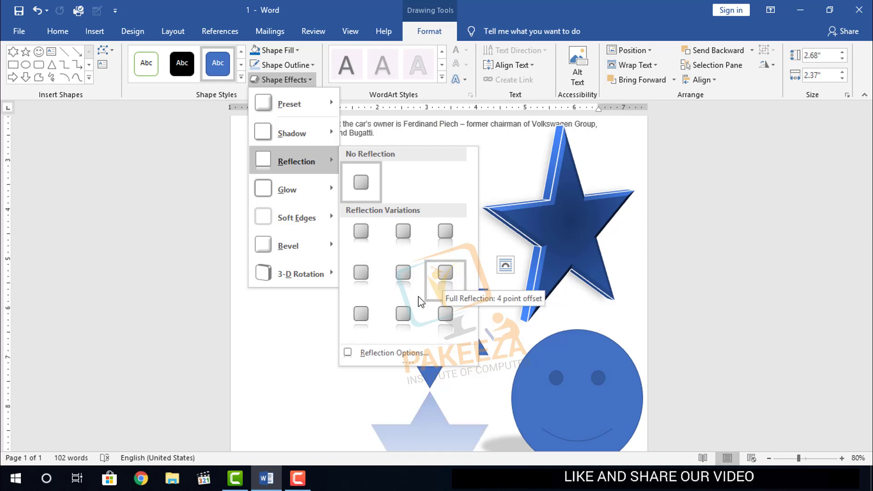
pyautogui.click(366, 316)
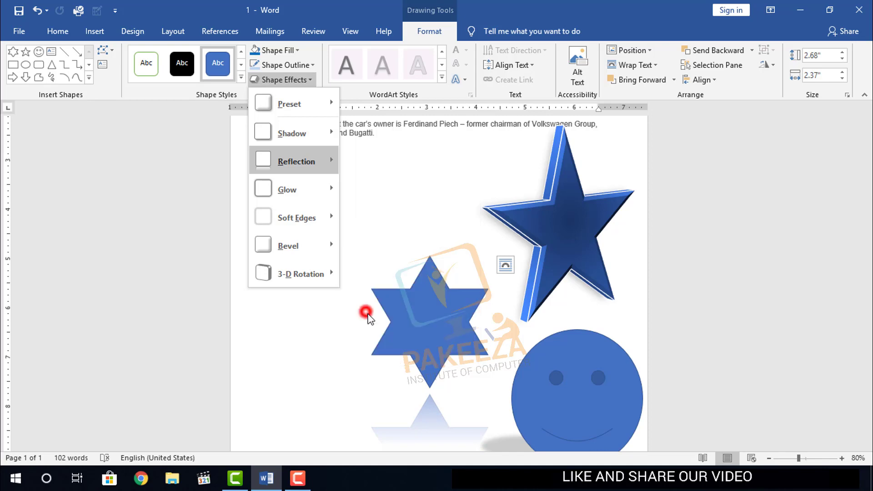
pyautogui.scroll(-2, 335, 279)
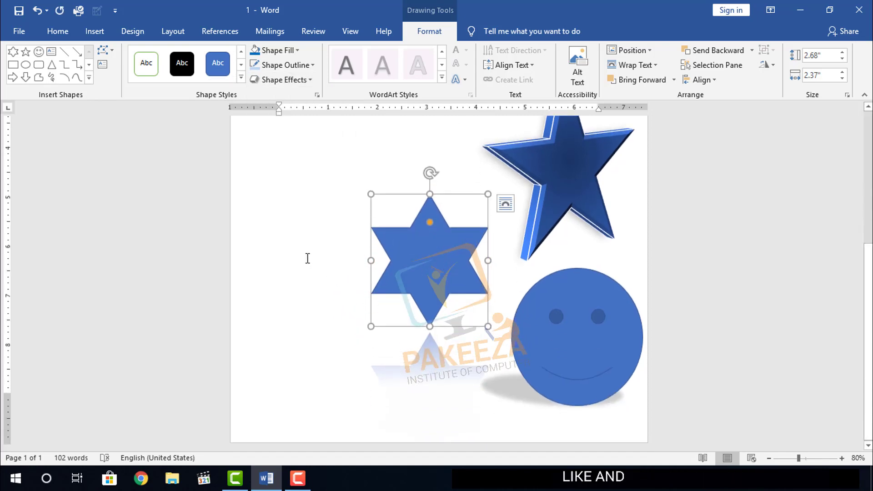
pyautogui.click(287, 243)
# Draw a four-way arrow callout about 2.2" high by 2.34" wide and place it at the page's left edge, below the text.
pyautogui.scroll(2, 263, 198)
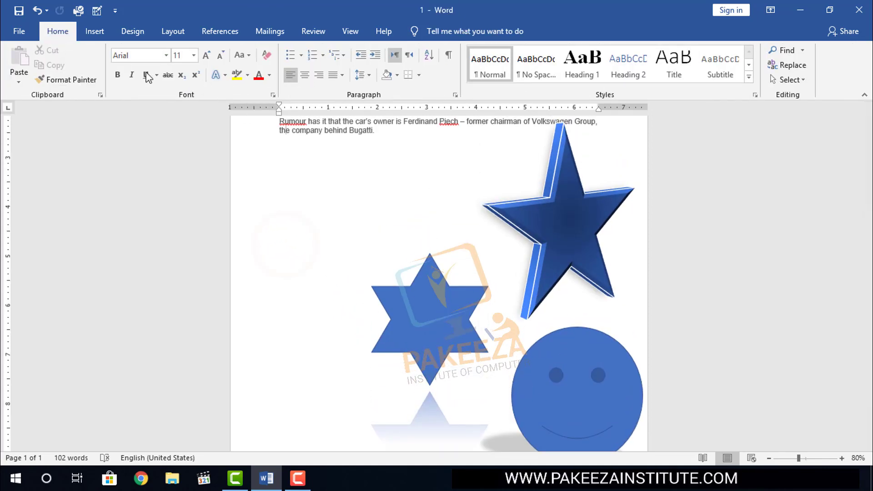
pyautogui.click(91, 31)
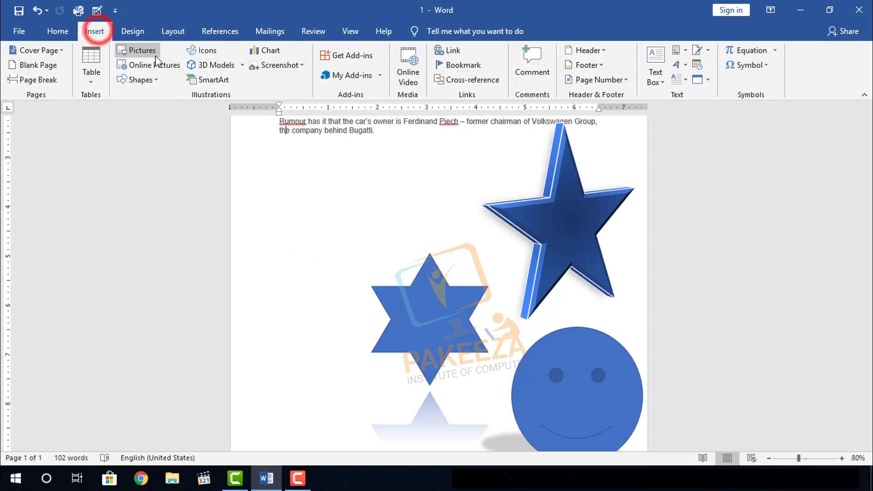
pyautogui.click(144, 80)
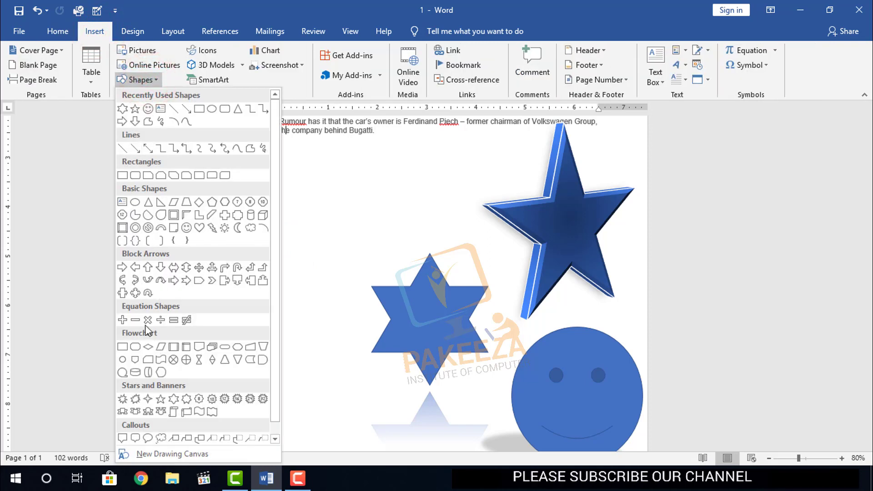
pyautogui.click(135, 294)
pyautogui.moveTo(267, 187)
pyautogui.mouseDown()
pyautogui.moveTo(302, 248)
pyautogui.moveTo(359, 302)
pyautogui.moveTo(382, 280)
pyautogui.moveTo(385, 298)
pyautogui.mouseUp()
pyautogui.moveTo(332, 241); pyautogui.dragTo(299, 237)
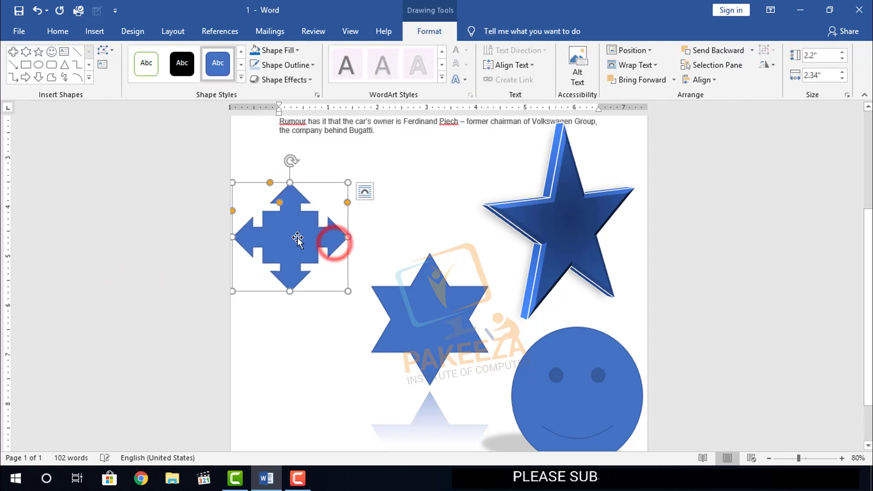
# Apply the yellow glow variation from the third row to the four-way arrow callout.
pyautogui.click(311, 79)
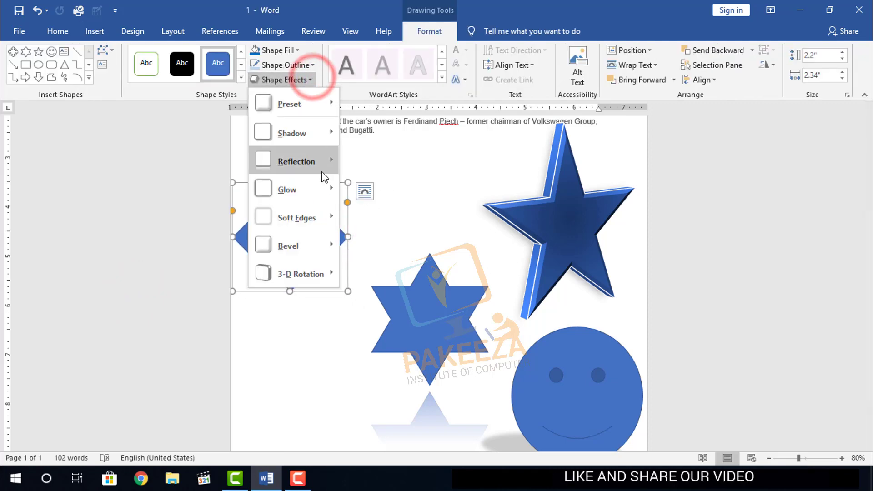
pyautogui.moveTo(312, 185)
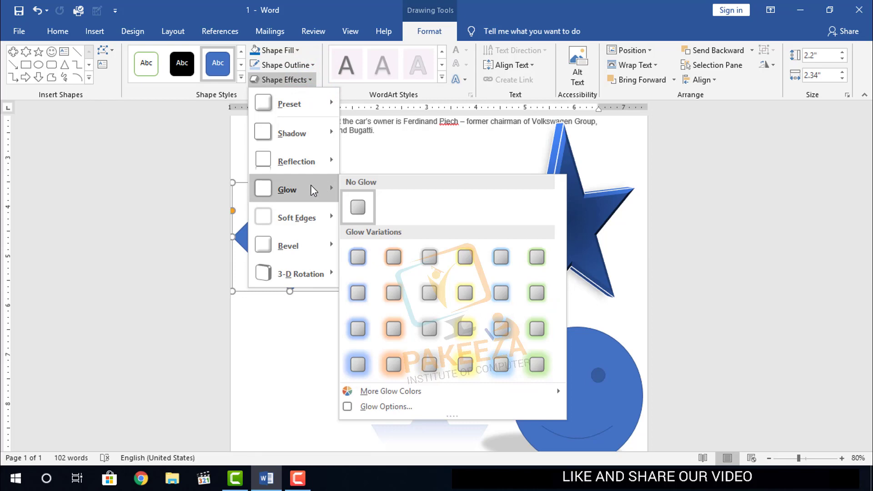
pyautogui.click(465, 329)
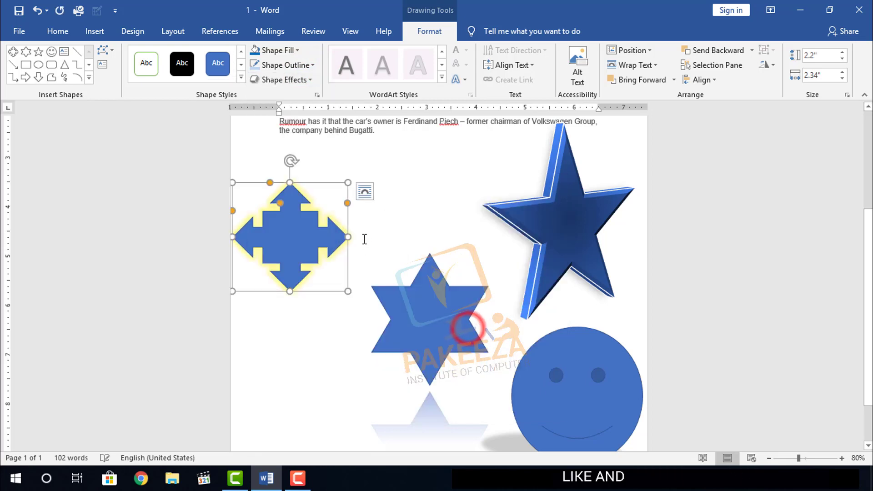
# Draw a second-style explosion shape about 1.63" high by 1.95" wide below the four-way arrow callout.
pyautogui.scroll(-3, 362, 239)
pyautogui.click(276, 351)
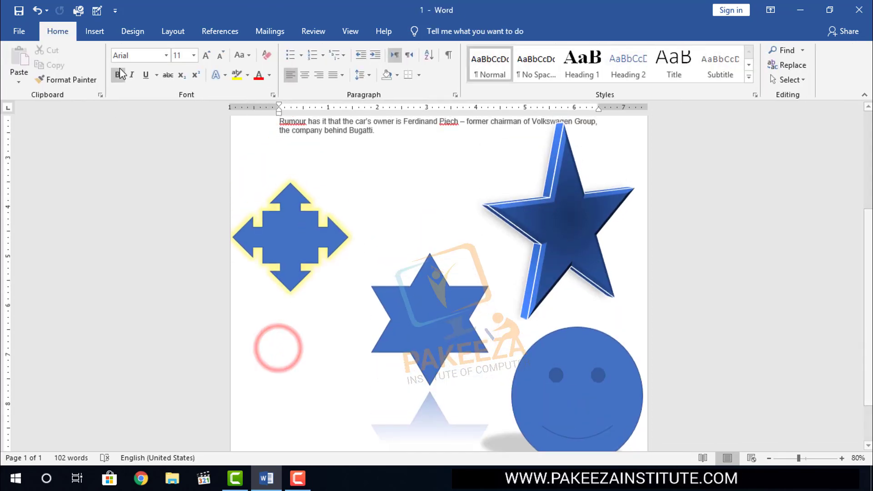
pyautogui.click(97, 35)
pyautogui.click(137, 80)
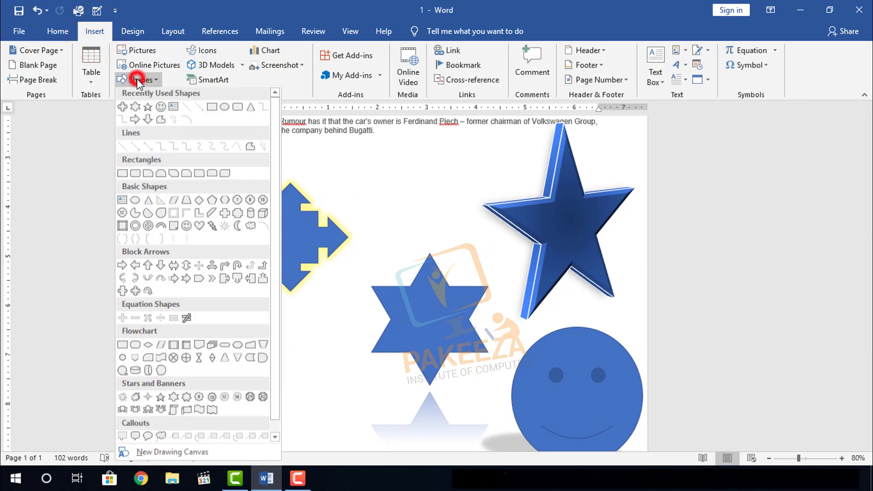
pyautogui.click(136, 399)
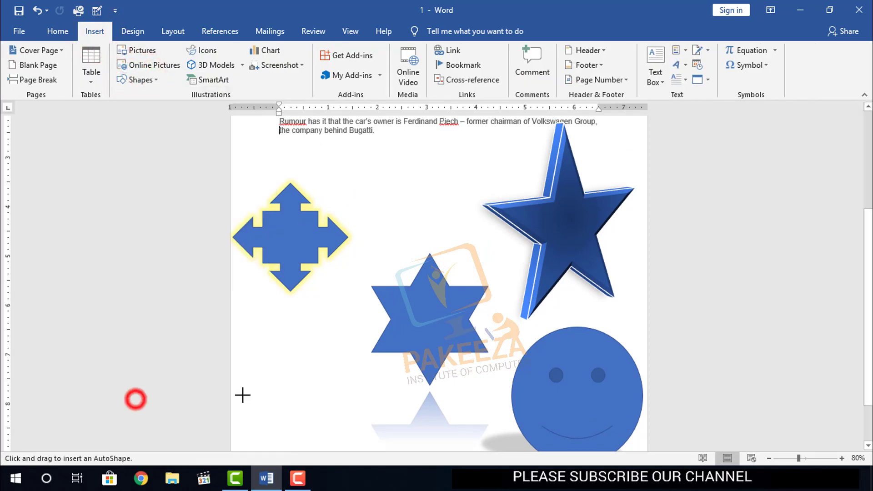
pyautogui.moveTo(251, 356); pyautogui.dragTo(348, 437)
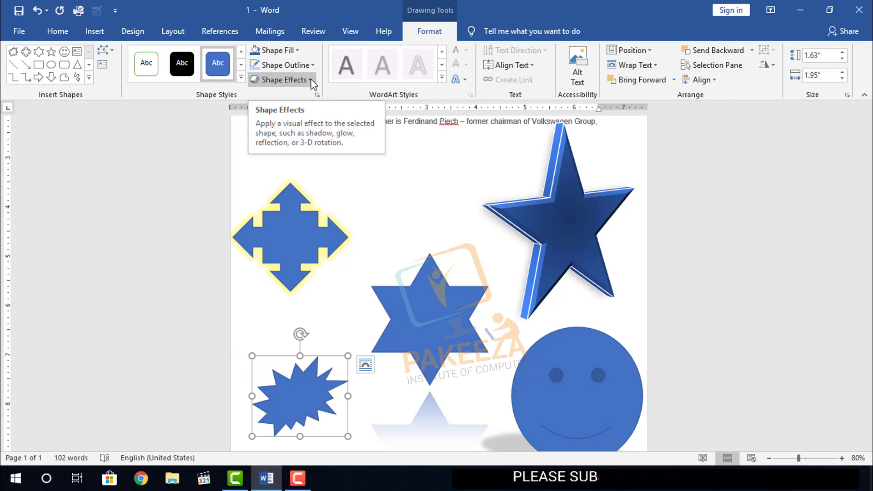
# Apply the second bevel of the second row to the explosion shape.
pyautogui.click(311, 81)
pyautogui.moveTo(275, 245)
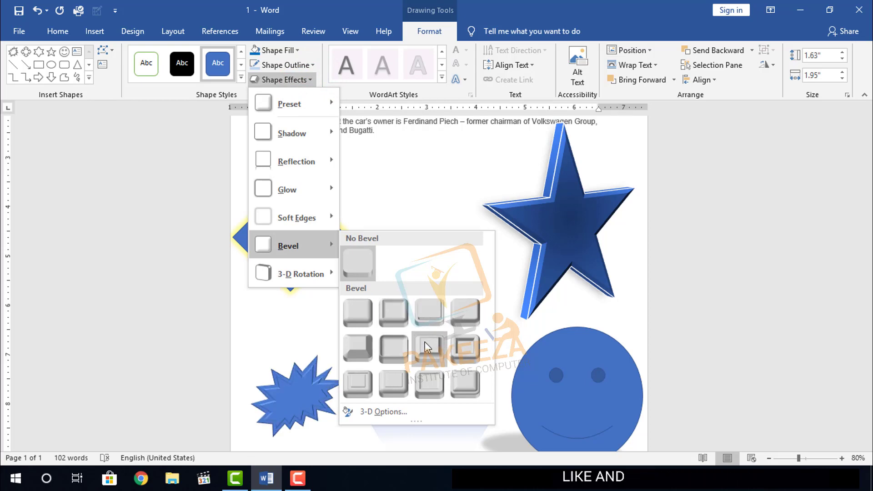
pyautogui.click(399, 353)
# Draw a right arrow about 1.16" by 2.25" above the six-pointed star and give it the first parallel 3-D rotation of the third row.
pyautogui.scroll(2, 366, 246)
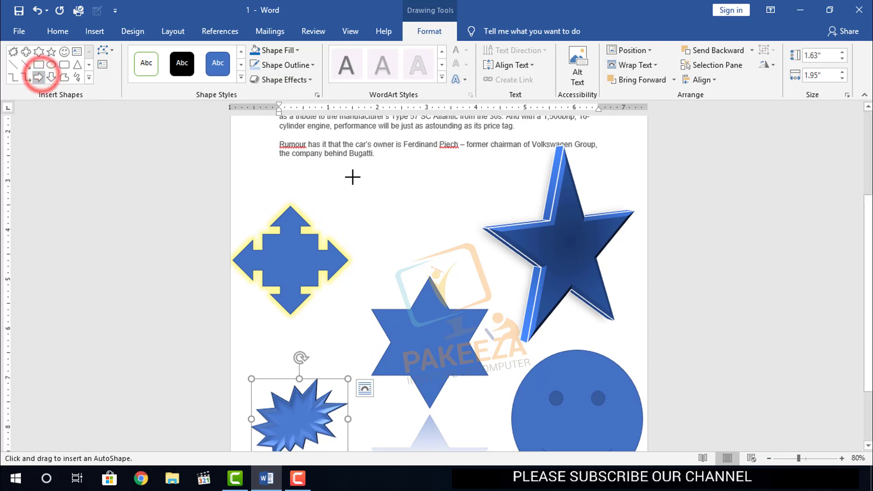
pyautogui.moveTo(353, 176); pyautogui.dragTo(464, 234)
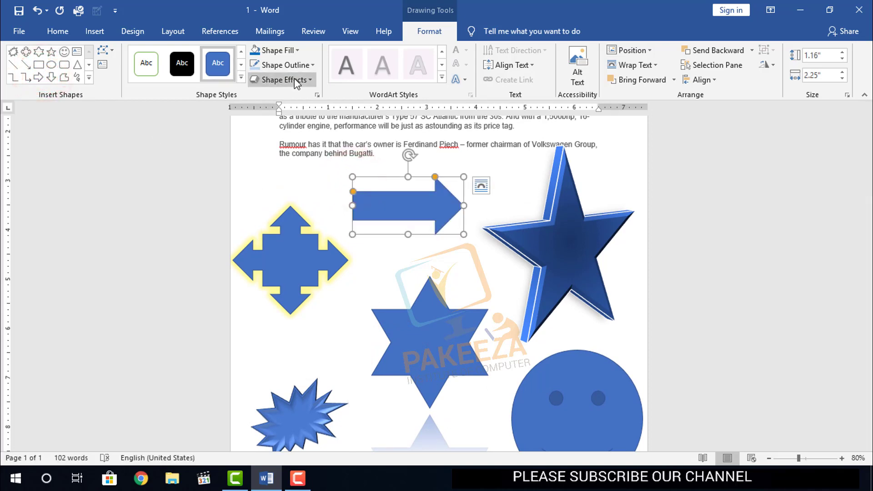
pyautogui.click(310, 82)
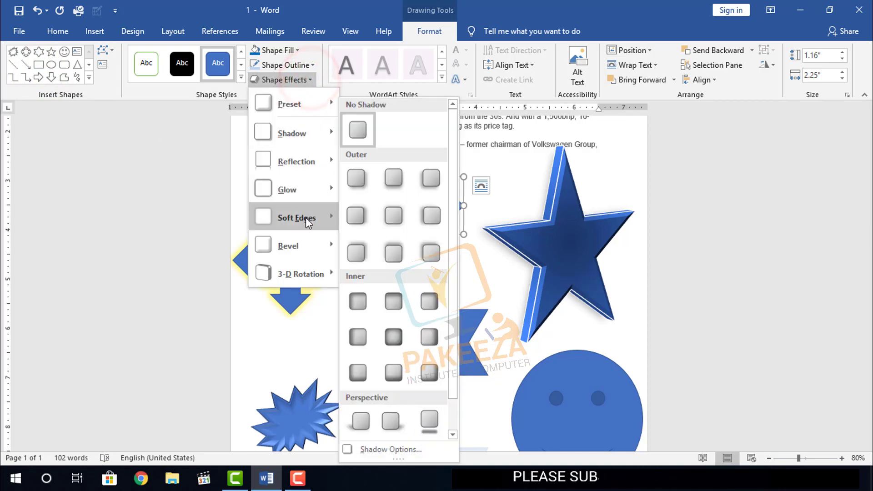
pyautogui.moveTo(300, 274)
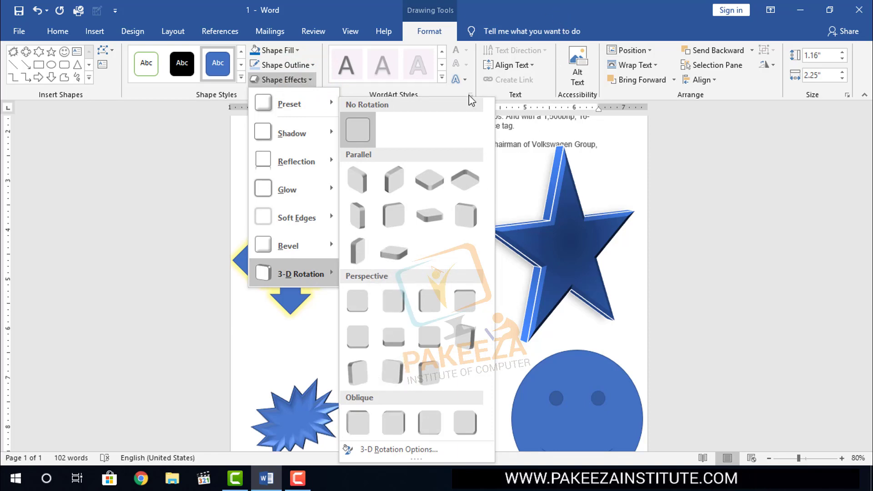
pyautogui.click(360, 258)
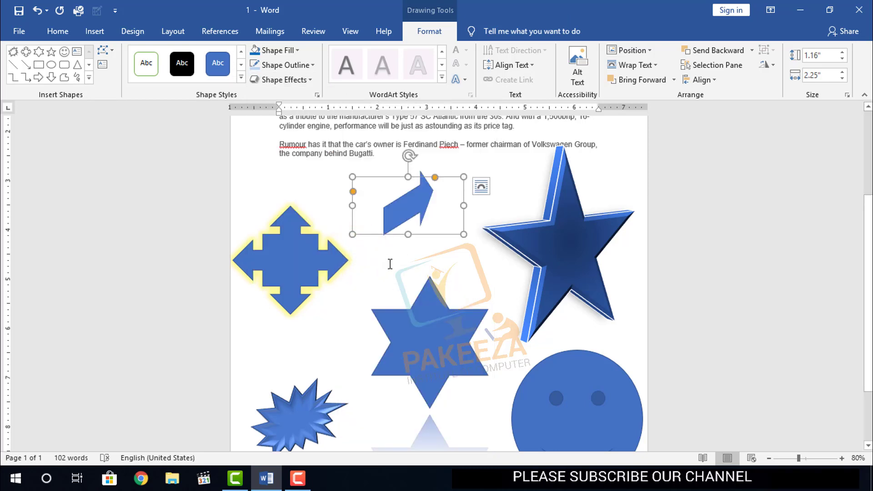
# Set the six-pointed star's outline weight to 6 pt.
pyautogui.scroll(-2, 389, 265)
pyautogui.scroll(-1, 389, 267)
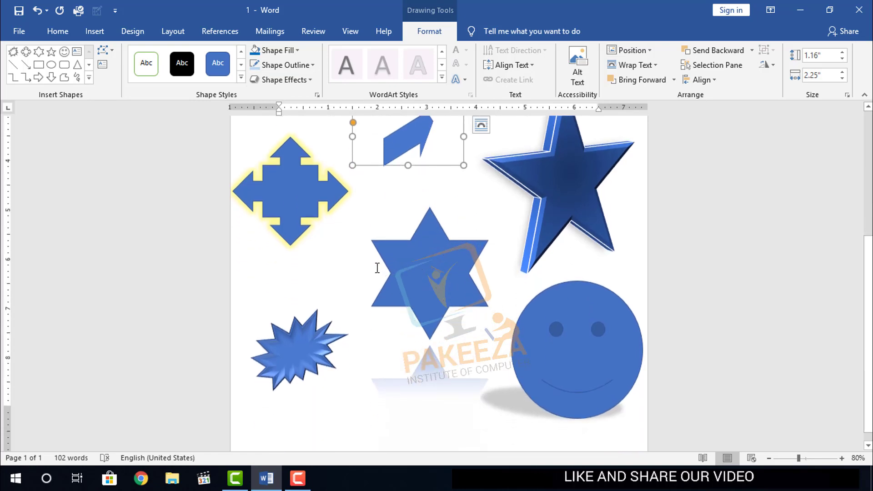
pyautogui.click(413, 281)
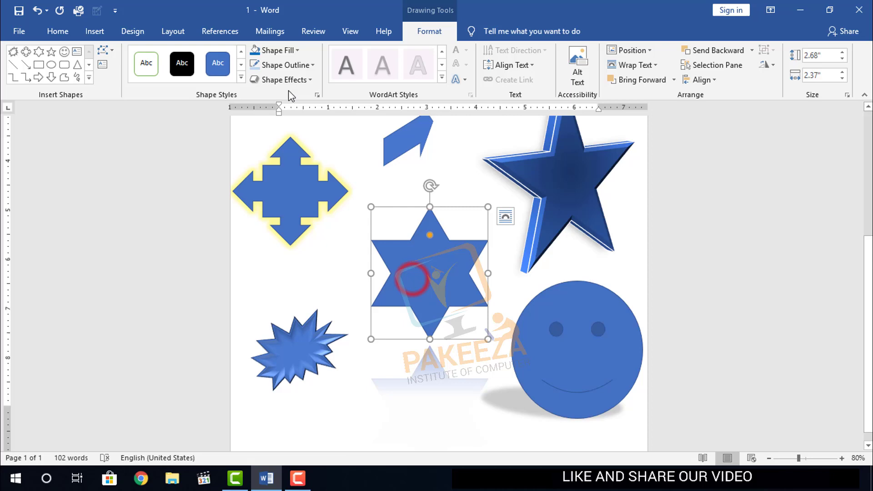
pyautogui.click(313, 66)
pyautogui.moveTo(302, 229)
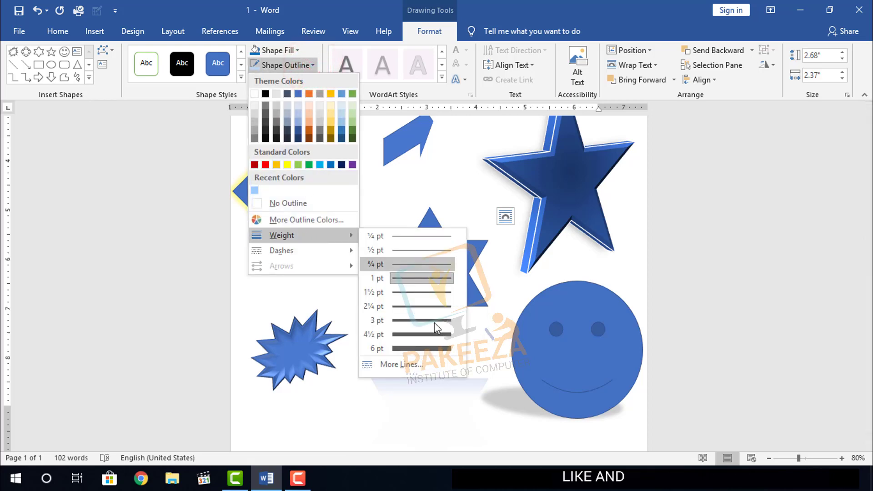
pyautogui.click(423, 348)
# Give the four-way arrow callout a thicker outline weight.
pyautogui.click(278, 207)
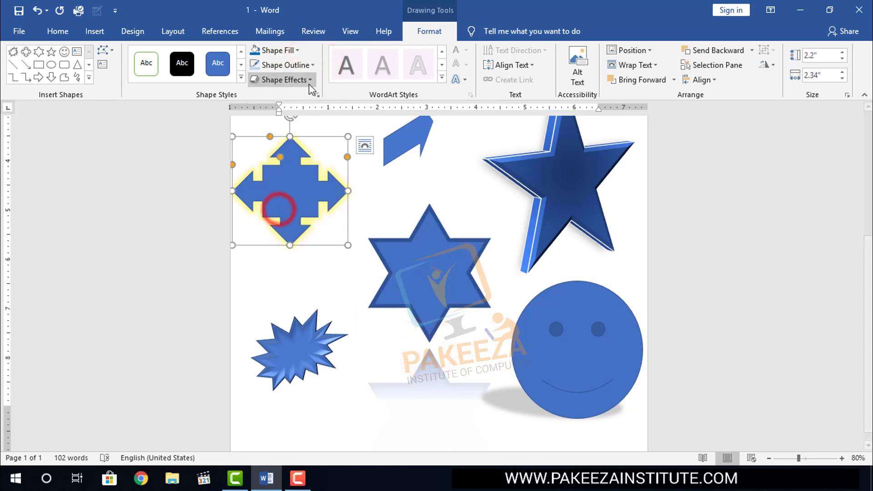
pyautogui.click(312, 65)
pyautogui.moveTo(302, 255)
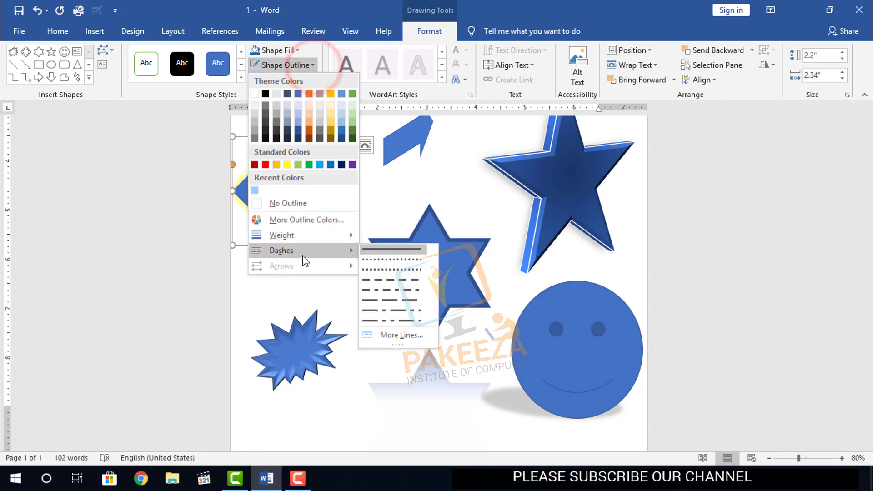
pyautogui.moveTo(304, 236)
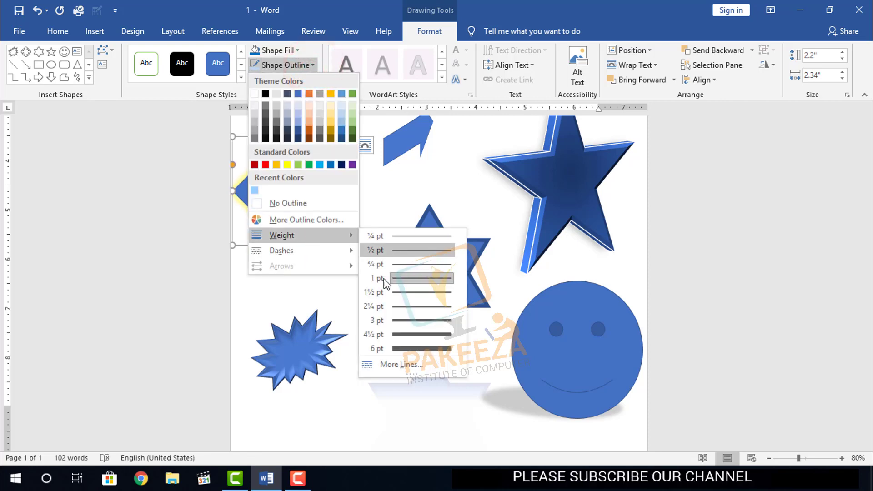
pyautogui.click(394, 313)
# Change the smiley face's outline to the standard orange color.
pyautogui.click(542, 185)
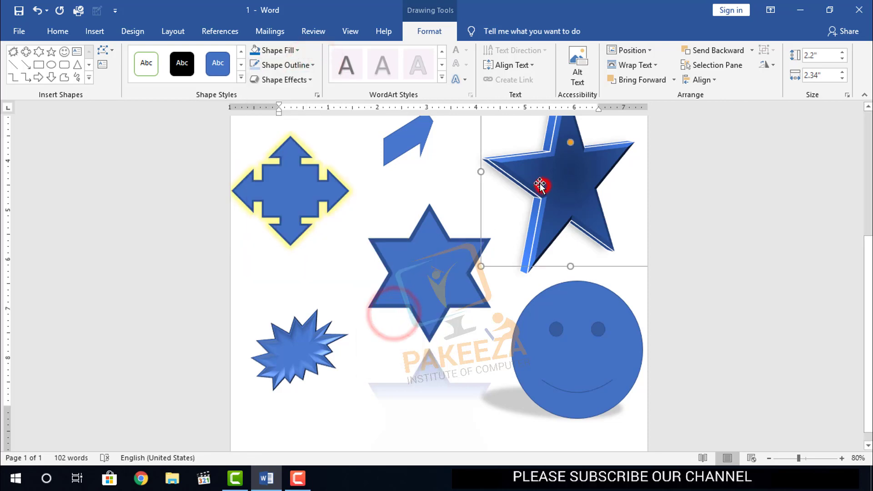
pyautogui.click(548, 355)
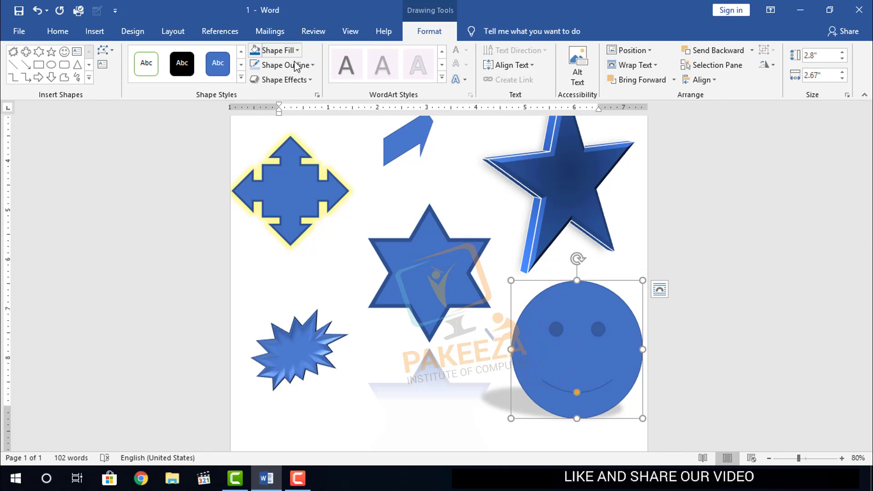
pyautogui.click(312, 66)
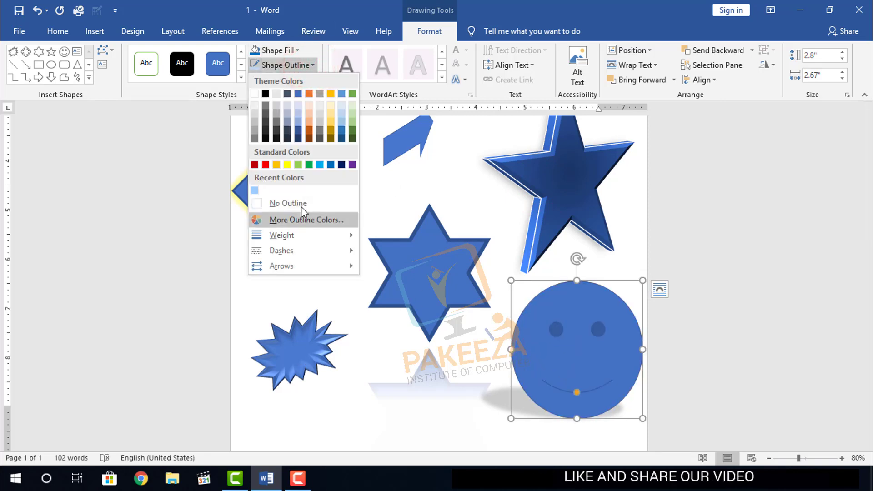
pyautogui.click(277, 165)
# Fill the five-pointed star with the second-lightest tint of the orange theme color.
pyautogui.click(557, 186)
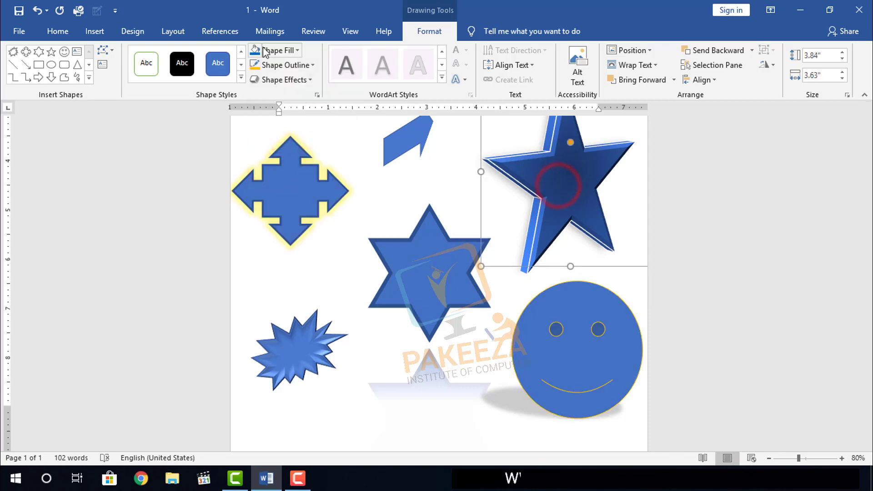
pyautogui.click(297, 51)
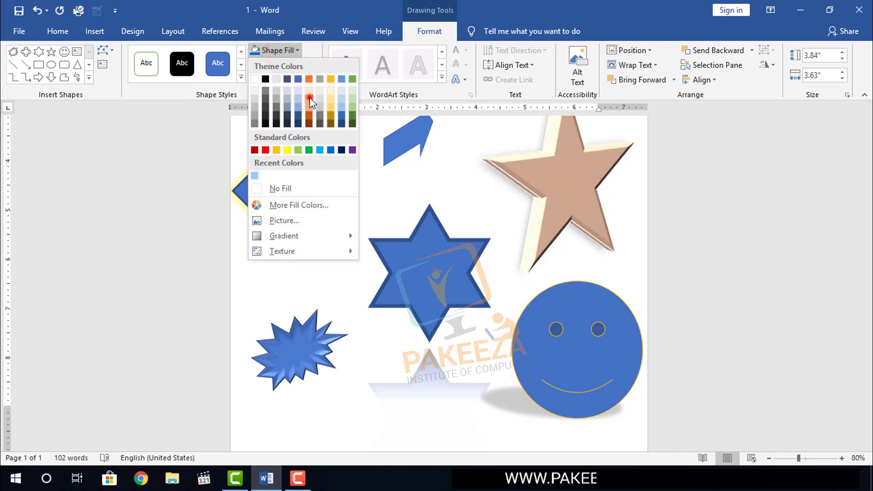
pyautogui.click(309, 97)
# Fill the four-way arrow callout with the standard light blue color.
pyautogui.click(400, 141)
pyautogui.click(291, 188)
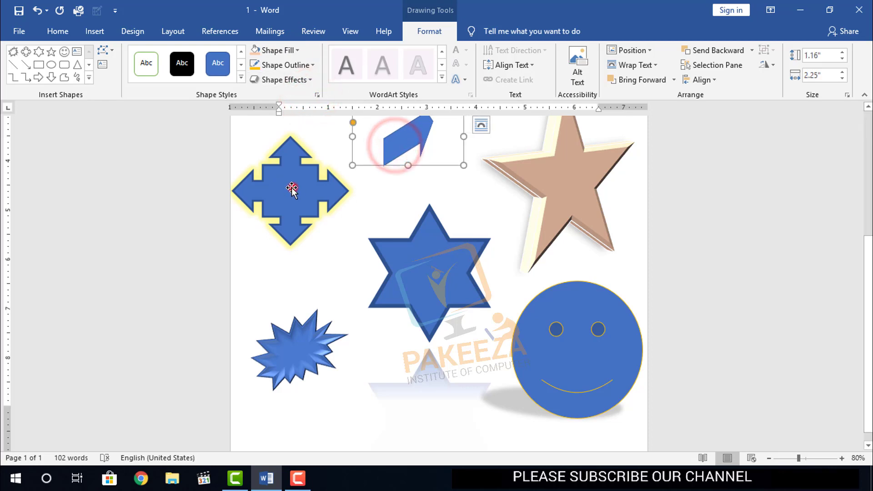
pyautogui.click(300, 52)
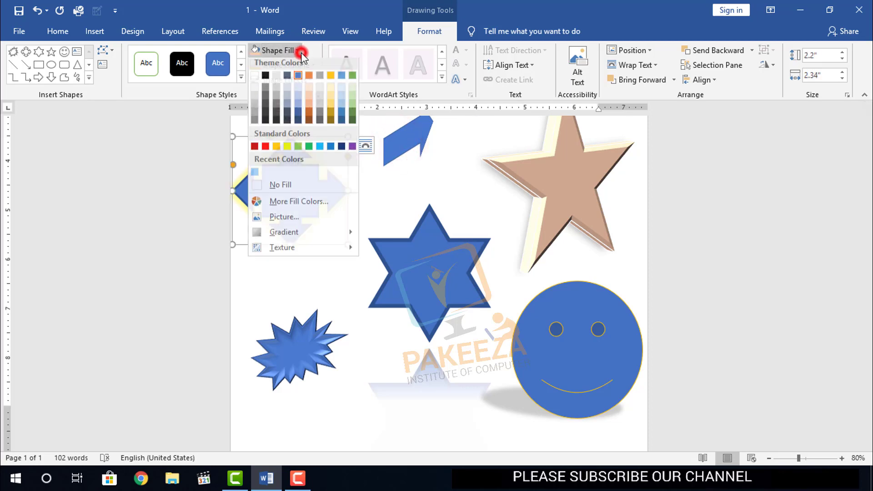
pyautogui.click(320, 150)
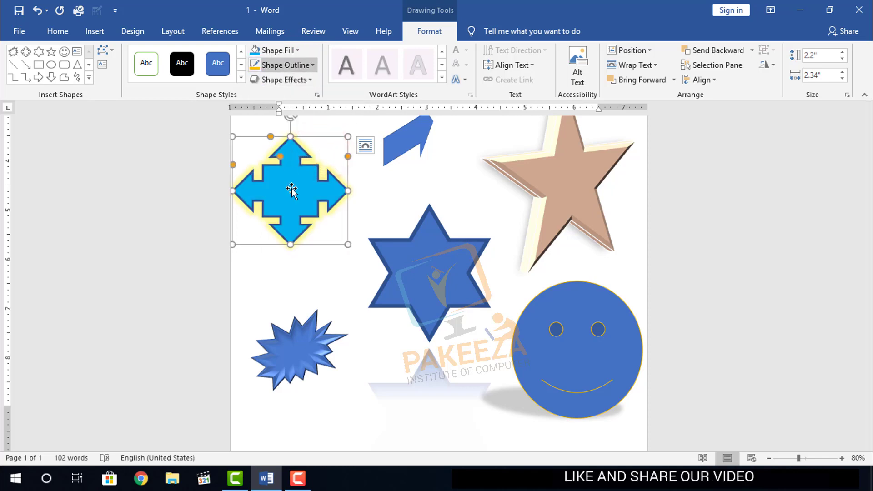
# Fill the six-pointed star with the dark blue-gray theme color and deselect it.
pyautogui.click(421, 268)
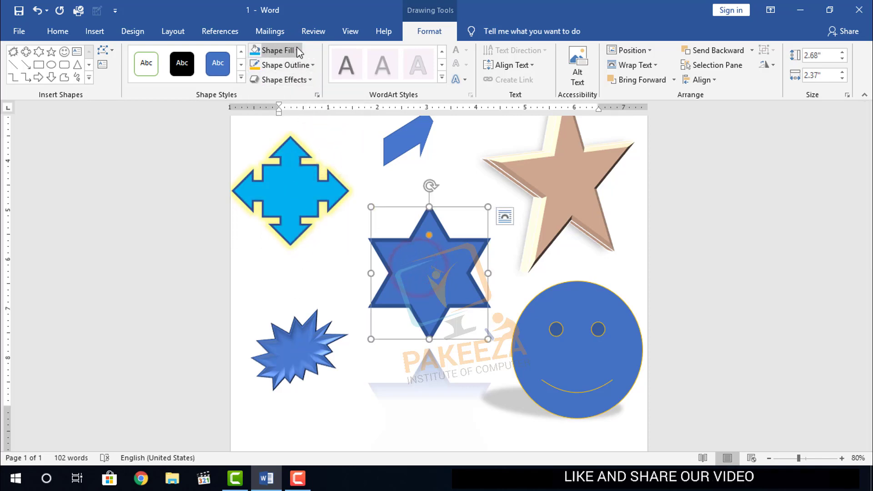
pyautogui.click(298, 49)
pyautogui.click(287, 79)
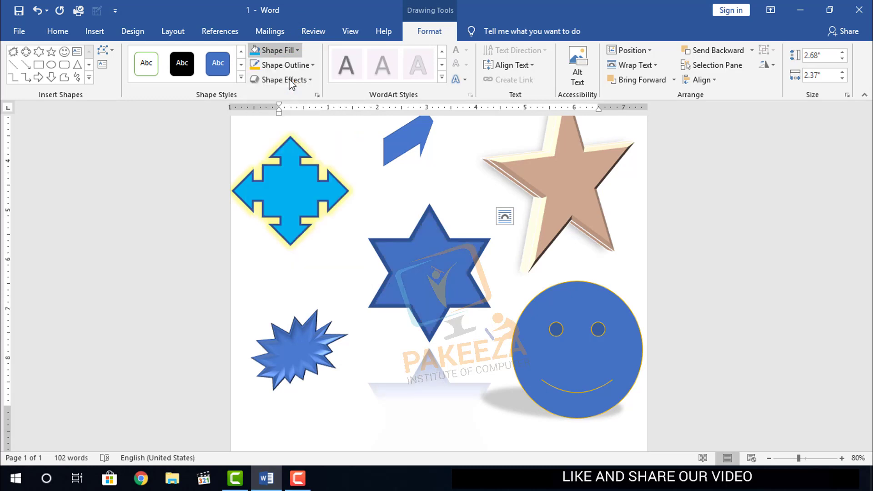
pyautogui.click(341, 245)
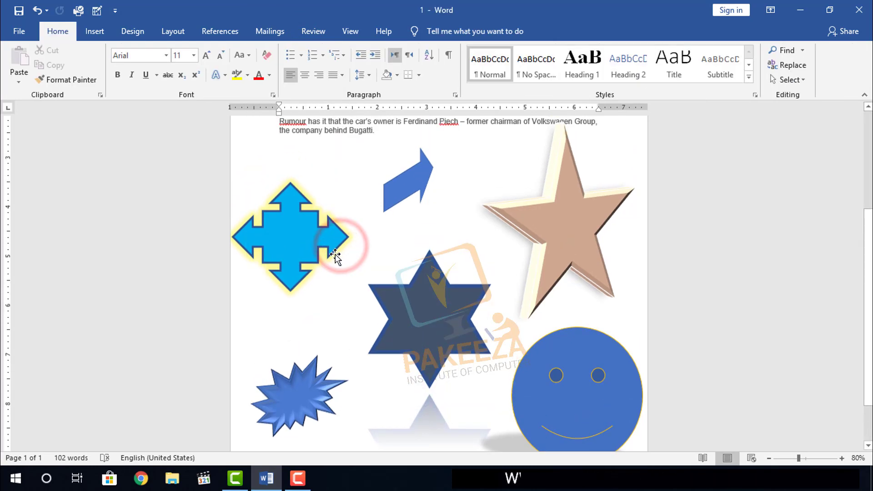
pyautogui.click(297, 244)
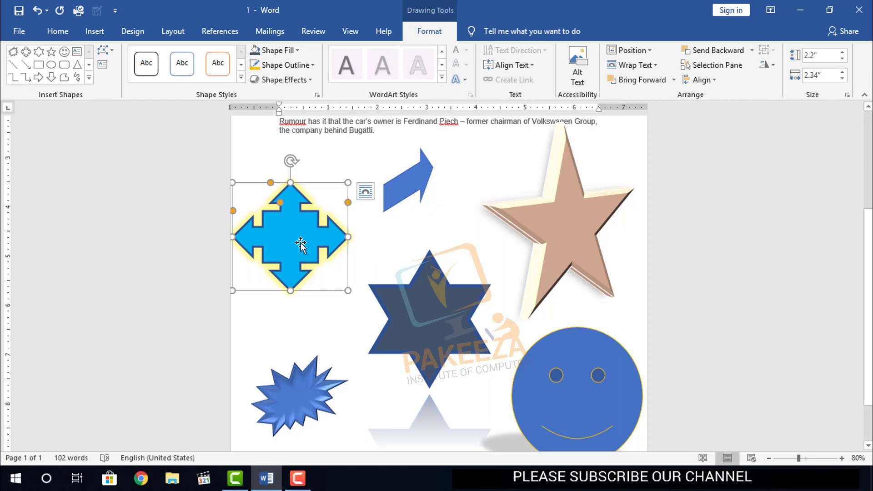
pyautogui.scroll(-2, 436, 333)
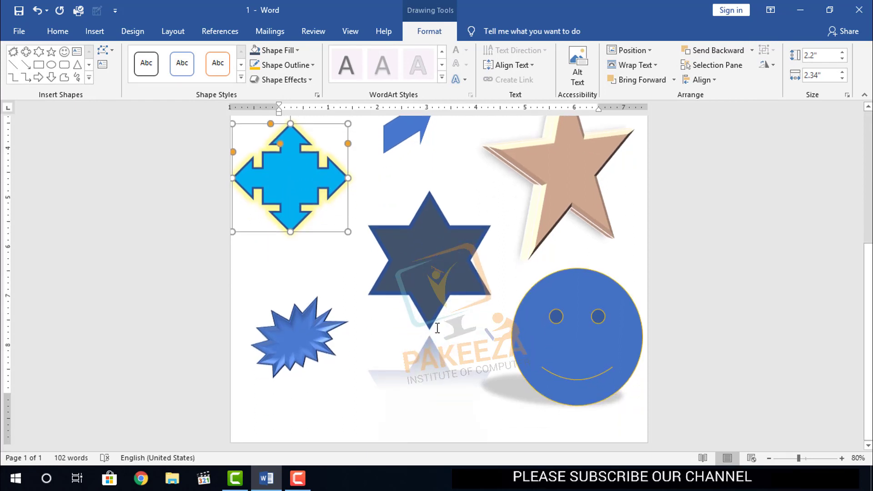
pyautogui.scroll(1, 437, 323)
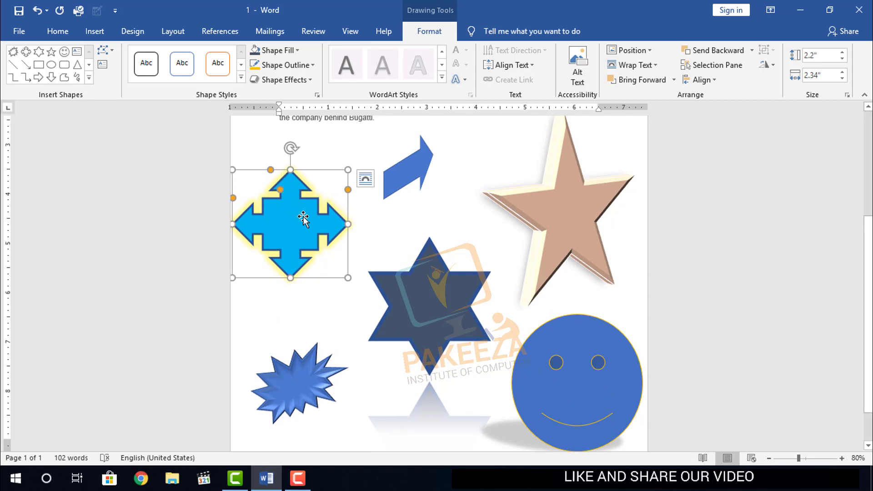
pyautogui.scroll(1, 324, 234)
pyautogui.scroll(-1, 326, 231)
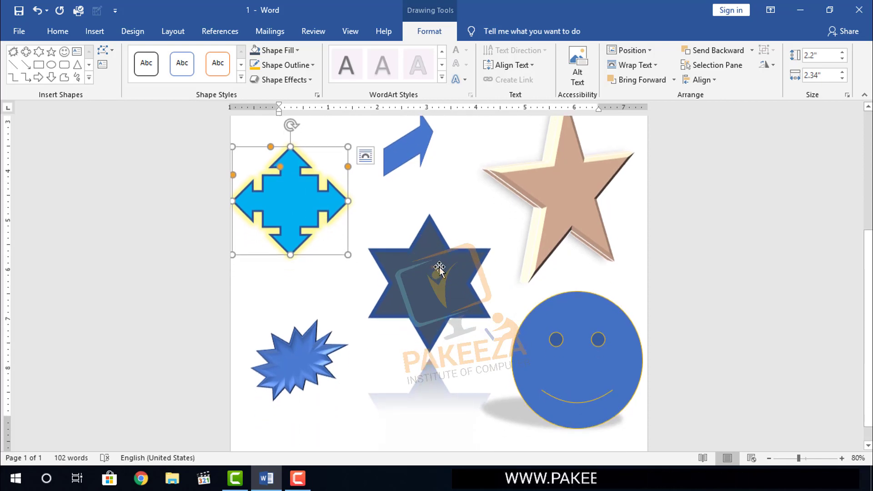
pyautogui.scroll(-1, 440, 269)
pyautogui.scroll(3, 438, 274)
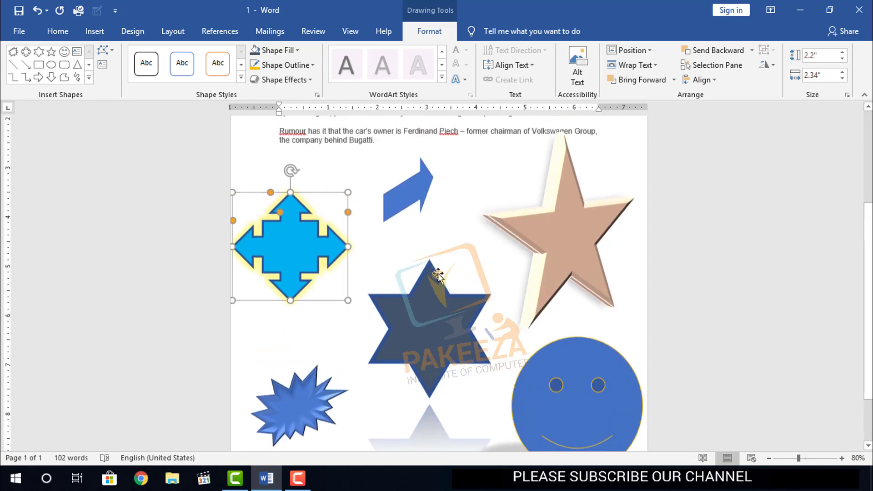